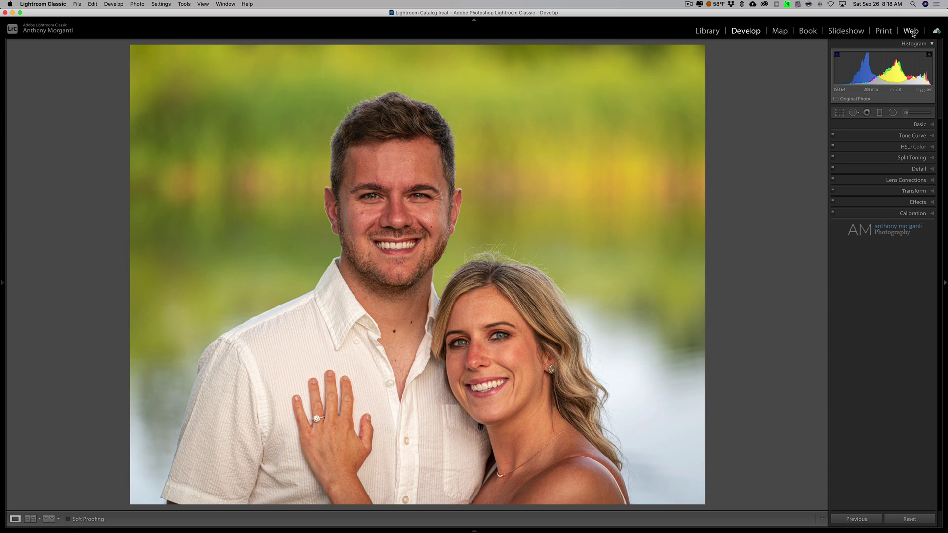
Step: Look over the band and couple photos and the basic, adjustment brush and spot removal controls
key("Right")
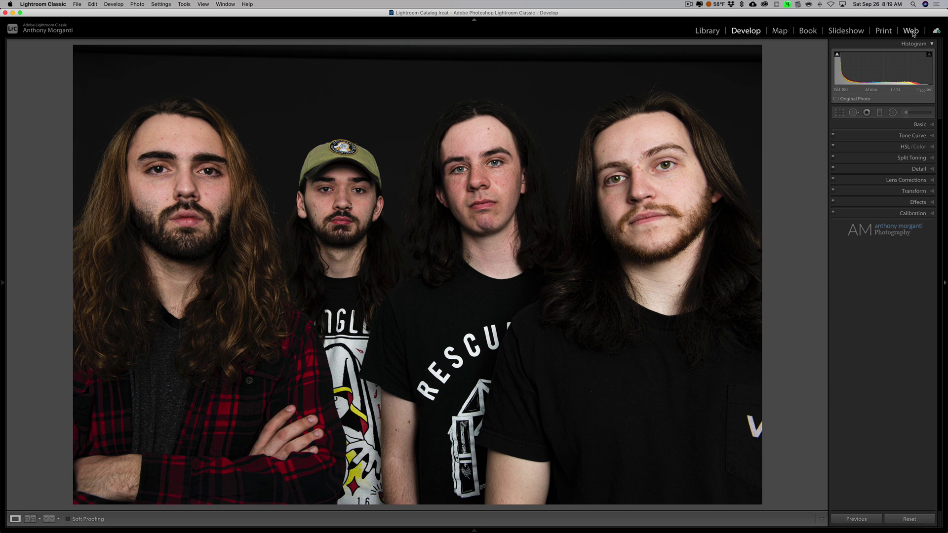
key("Left")
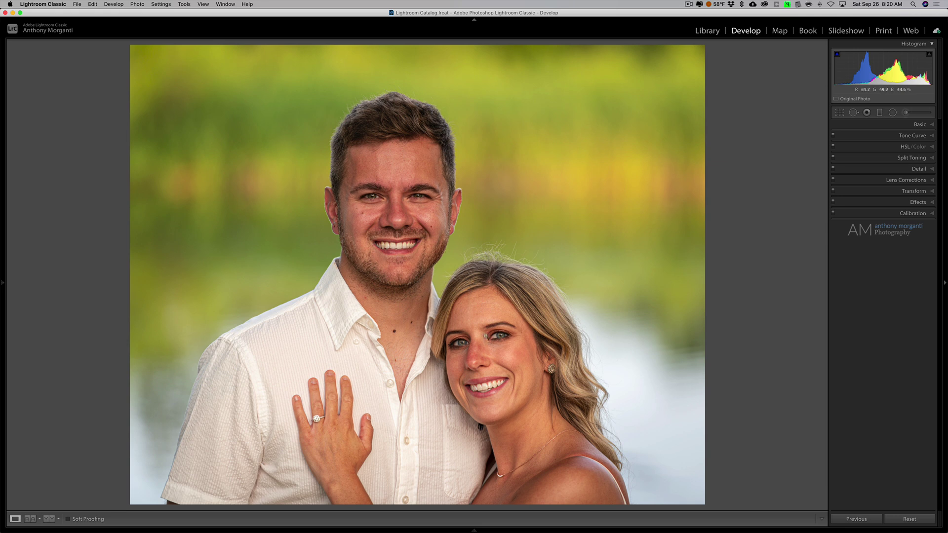
left_click(920, 124)
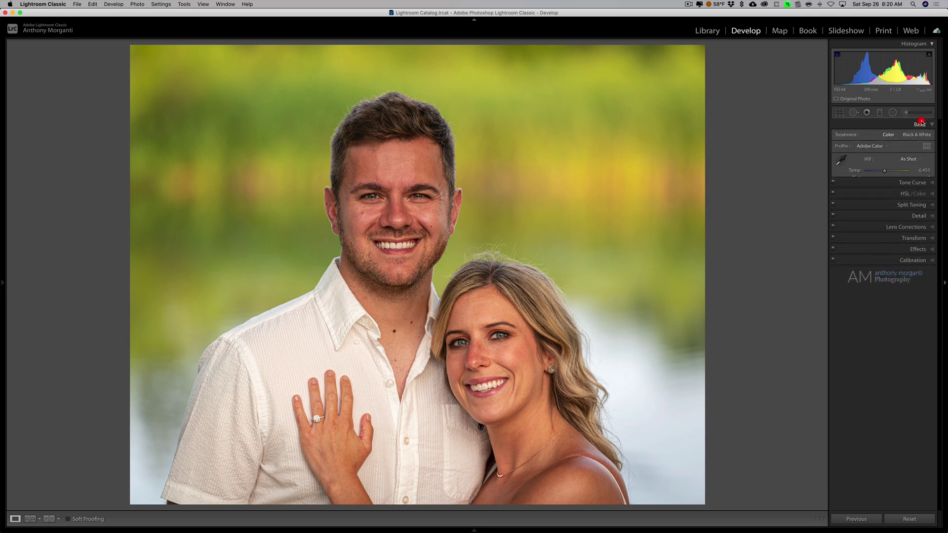
left_click(921, 124)
left_click(905, 113)
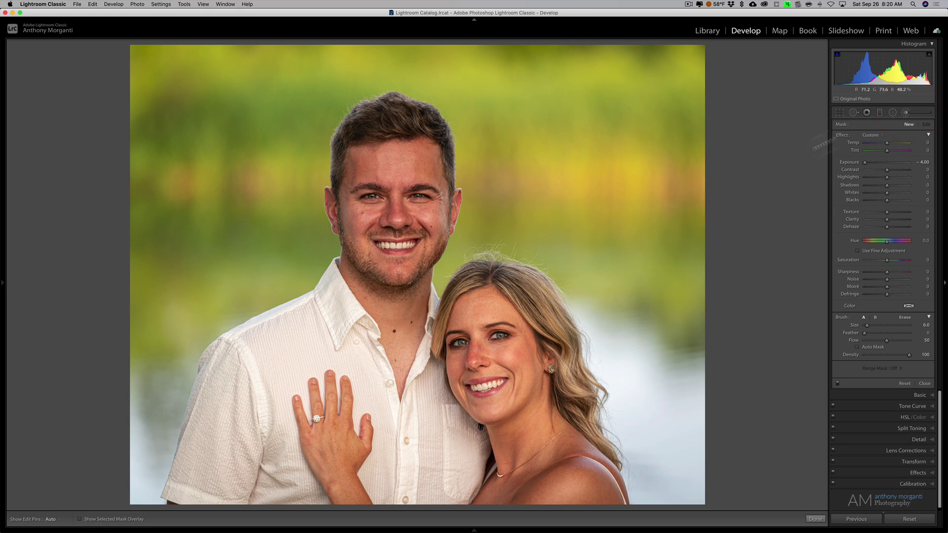
left_click(906, 112)
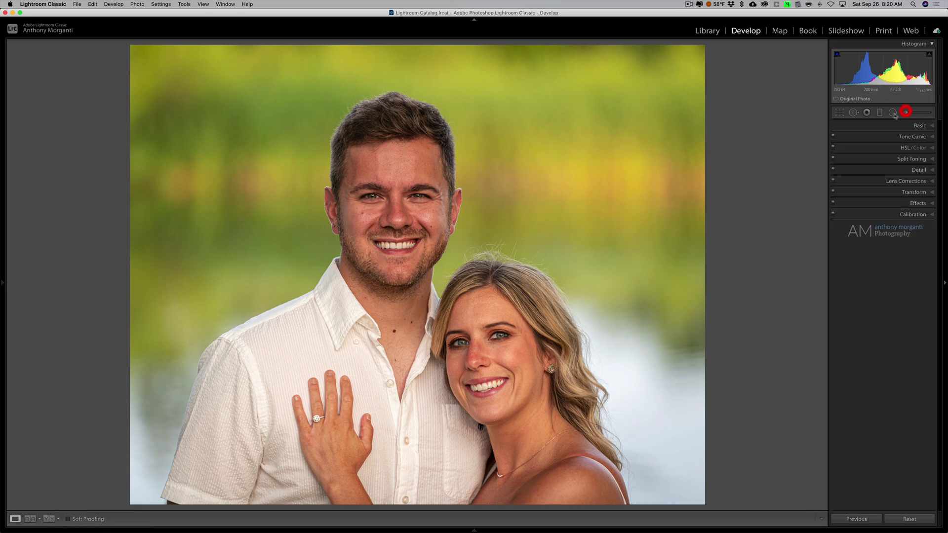
left_click(854, 113)
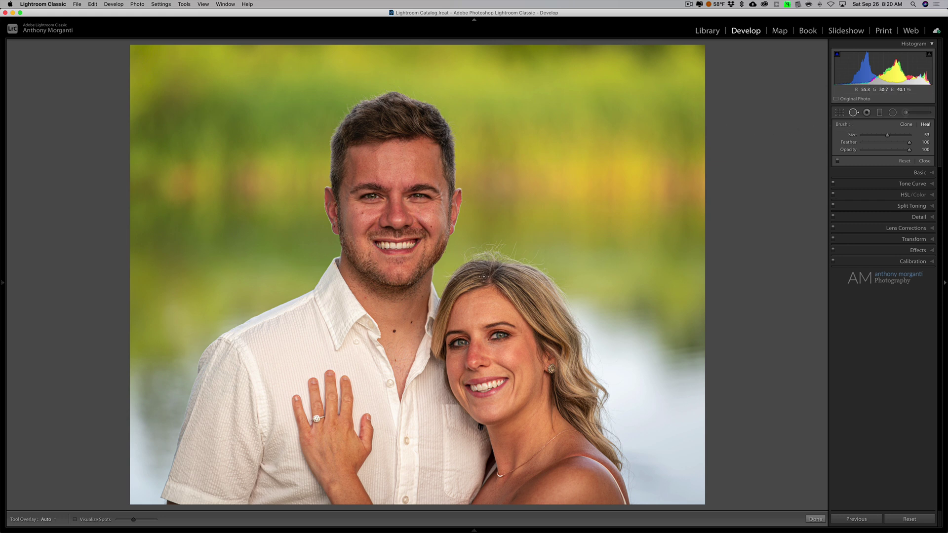
left_click(849, 114)
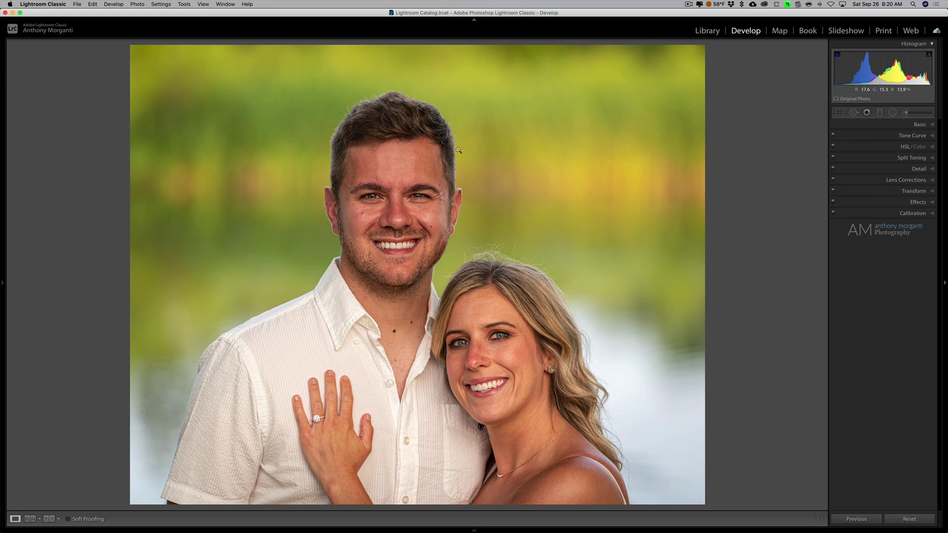
Step: Send the couple photo to ON1 Portrait AI 2021 as a 16-bit PSD copy with Lightroom adjustments, Adobe RGB (1998), resolution 300
right_click(497, 135)
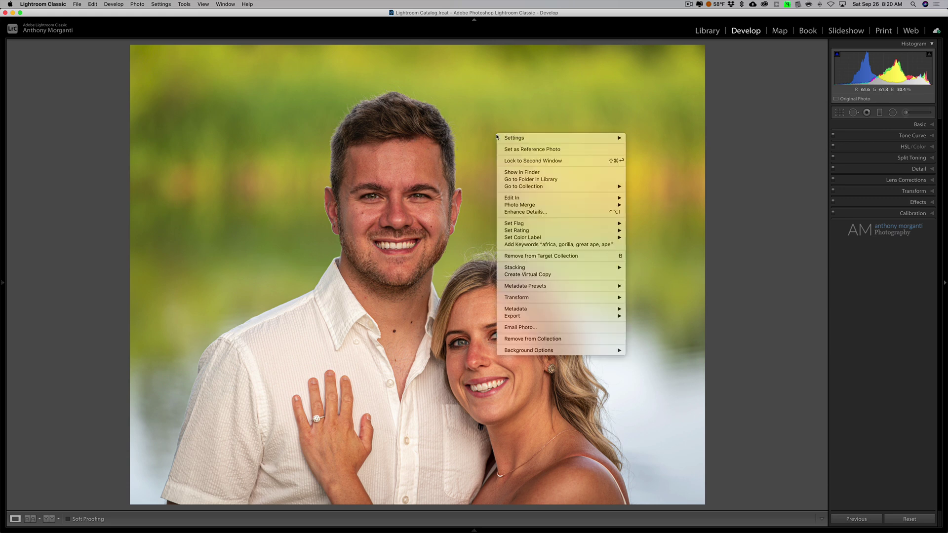
mouse_move(447, 148)
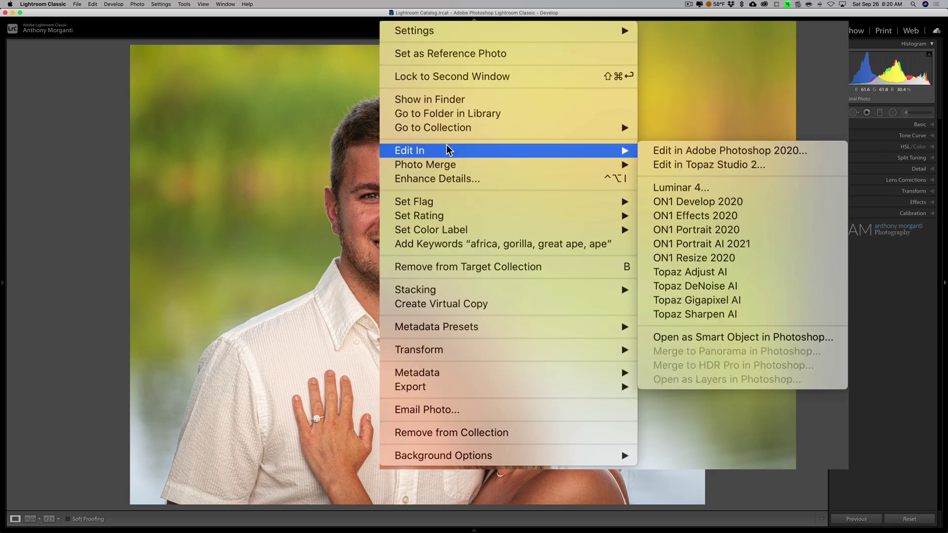
left_click(692, 245)
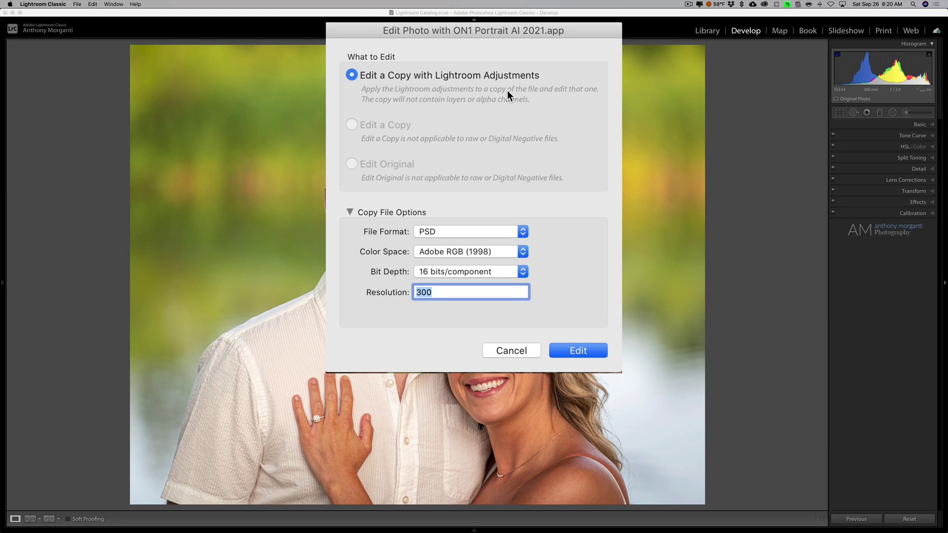
left_click(512, 228)
left_click(477, 231)
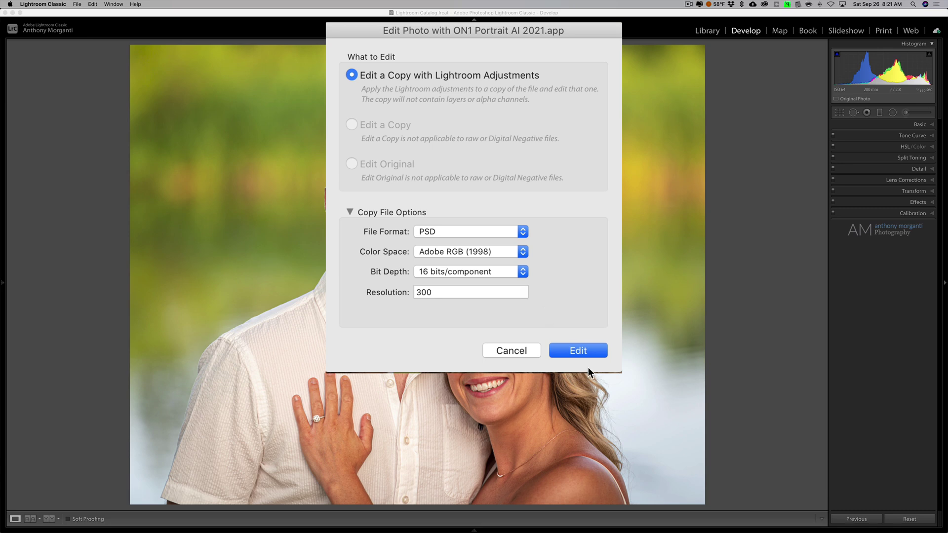
left_click(581, 352)
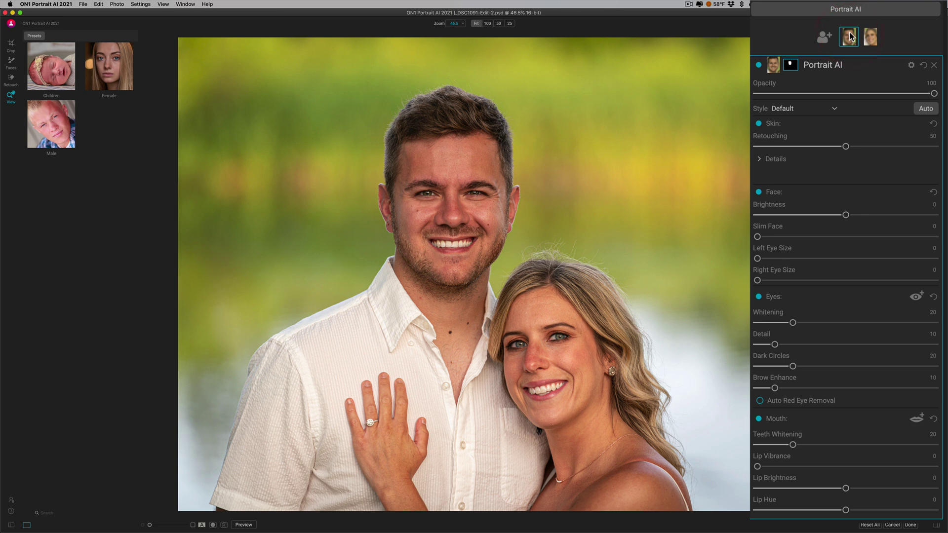
Step: For the man's face, set skin retouching to 51, blemishes to 39 and smoothing to about 45
left_click(870, 38)
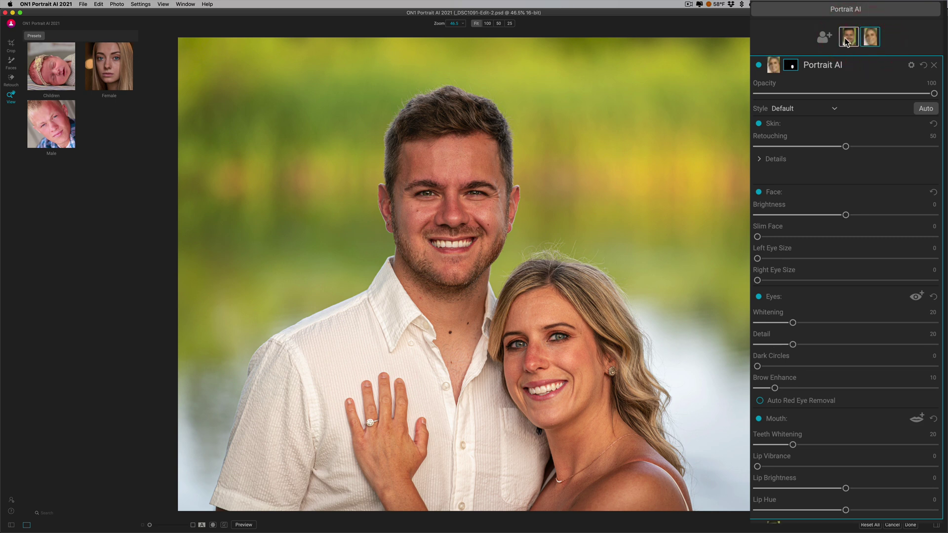
left_click(847, 39)
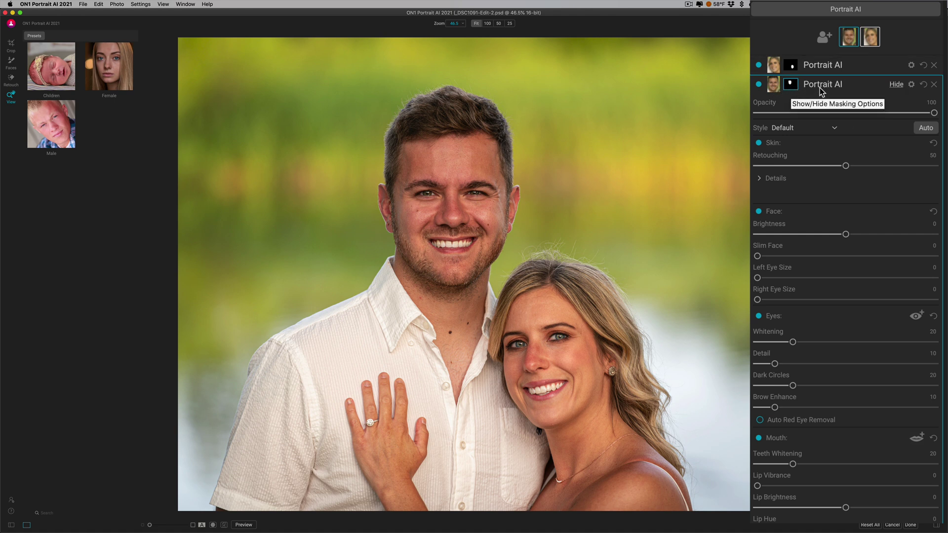
left_click(759, 178)
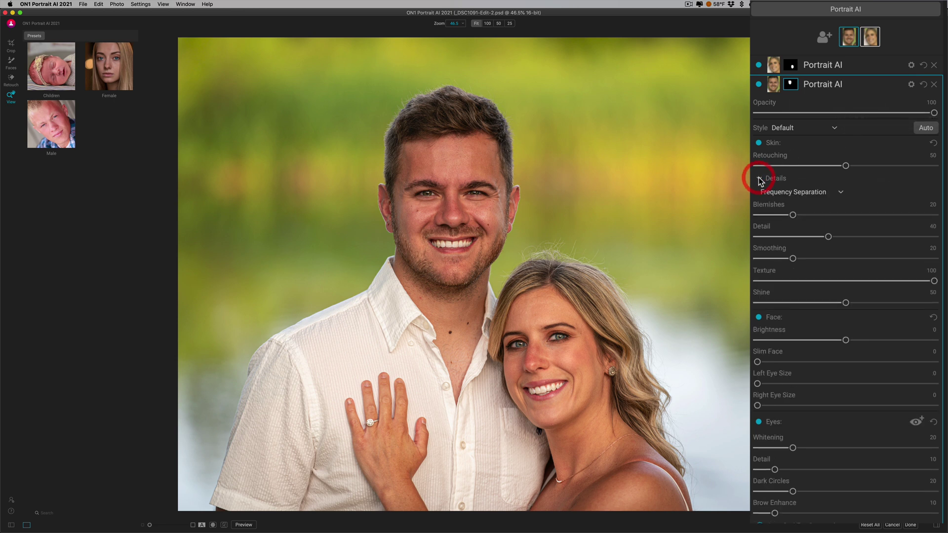
left_click(846, 166)
left_click_drag(793, 216, 826, 217)
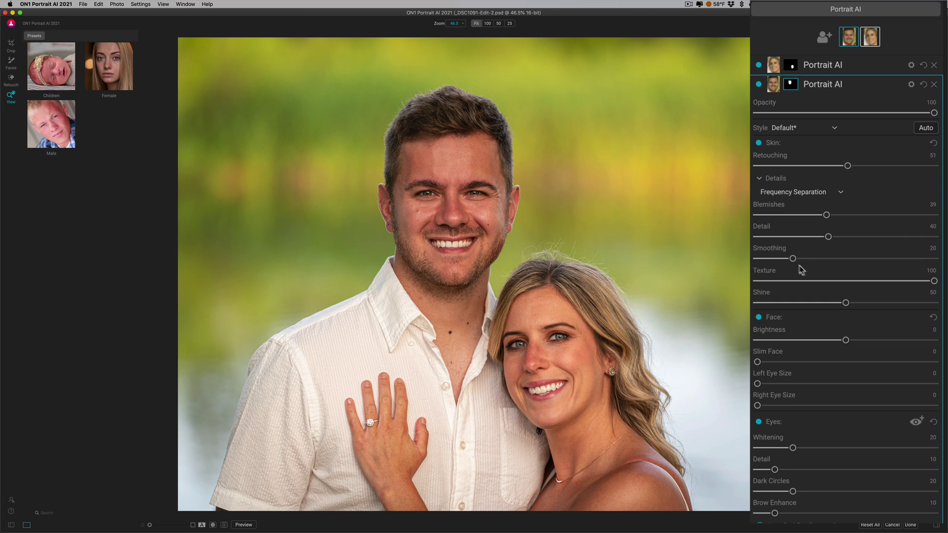
left_click_drag(793, 259, 837, 262)
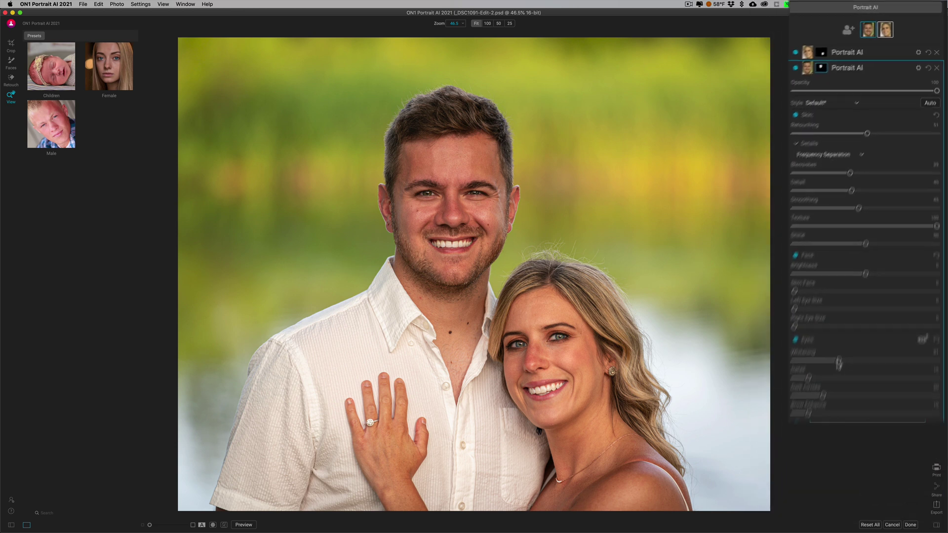
Step: Set the man's face brightness to about 25, eye whitening about 45, eye detail about 36 and teeth whitening about 46
left_click_drag(834, 306, 850, 307)
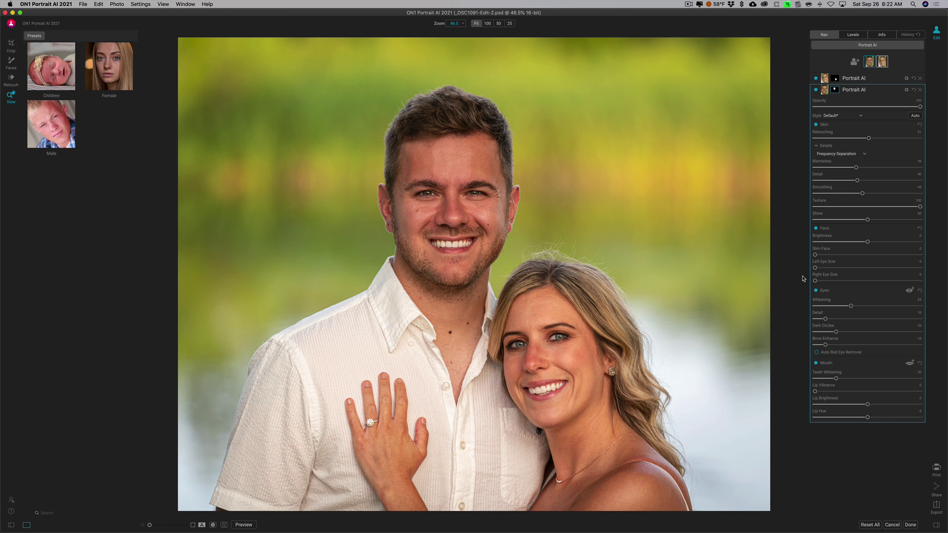
mouse_move(815, 268)
left_mouse_down()
mouse_move(922, 277)
mouse_move(801, 272)
left_mouse_up()
left_click_drag(868, 243, 881, 242)
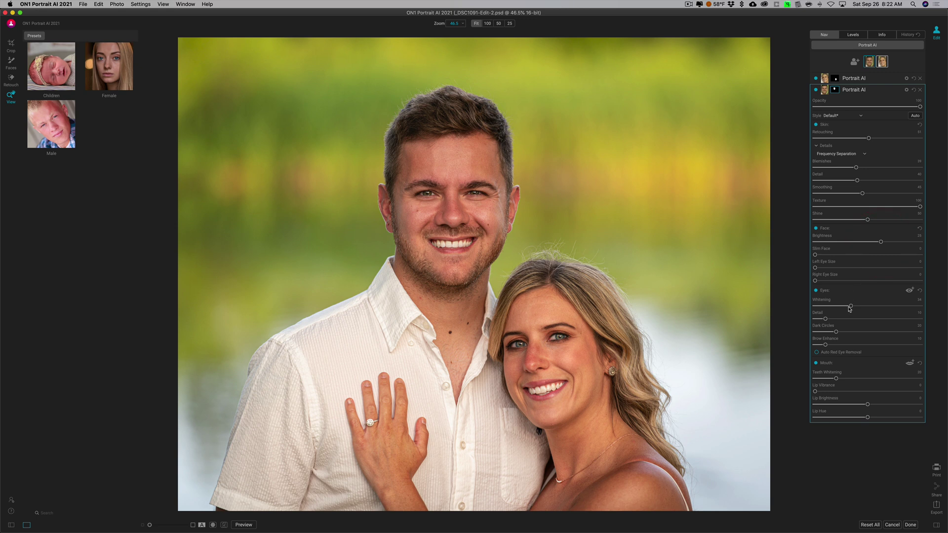
mouse_move(850, 307)
left_mouse_down()
mouse_move(862, 306)
mouse_move(852, 320)
left_mouse_up()
left_click_drag(836, 380, 864, 379)
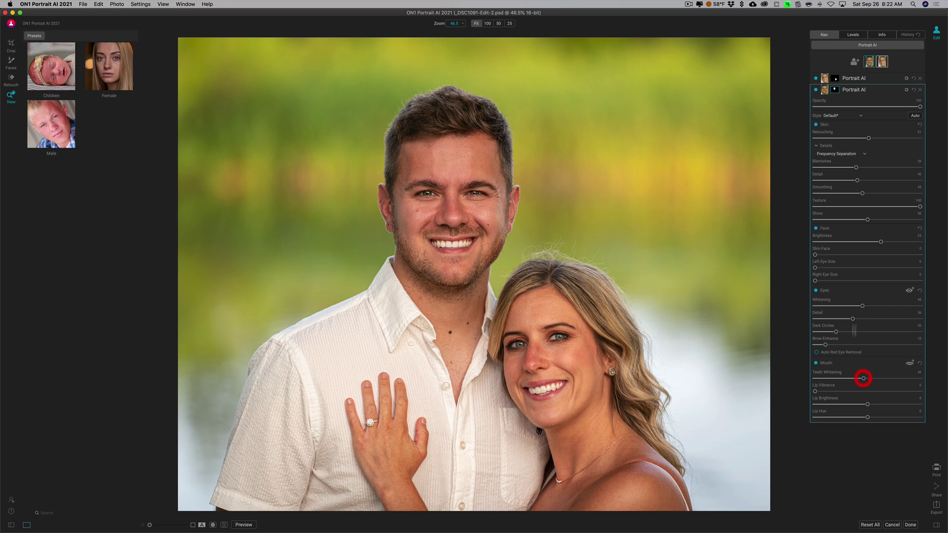
Step: For the woman's face, set eye whitening to about 57, eye detail to about 40 and teeth whitening to about 64
left_click(850, 79)
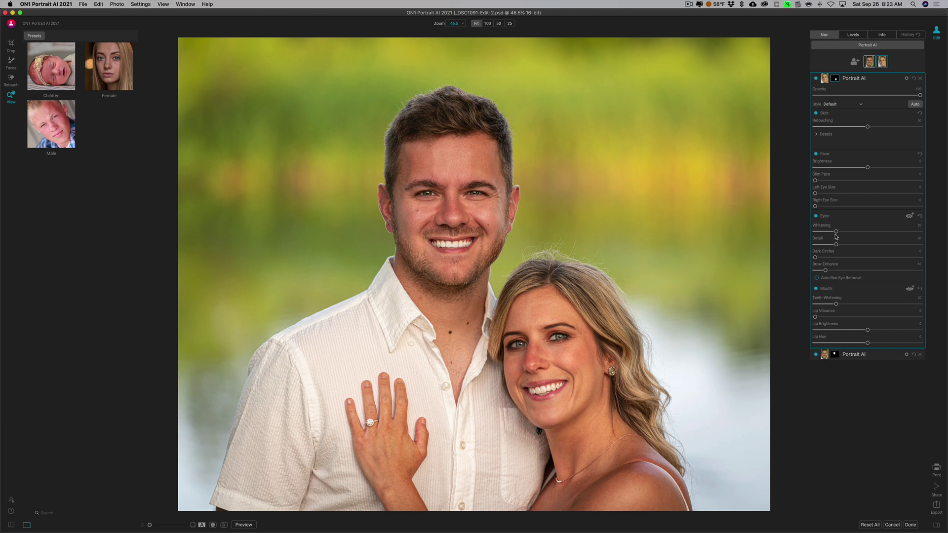
left_click_drag(836, 231, 875, 231)
left_click_drag(836, 245, 857, 245)
left_click_drag(835, 304, 883, 304)
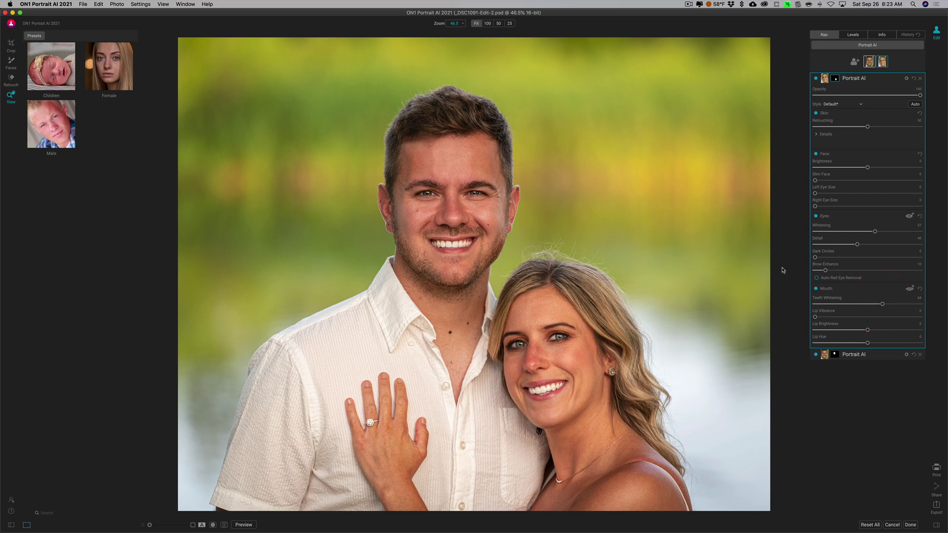
Step: Reduce the woman's eye detail to about 29, comparing the photo before and after retouching
key("backslash")
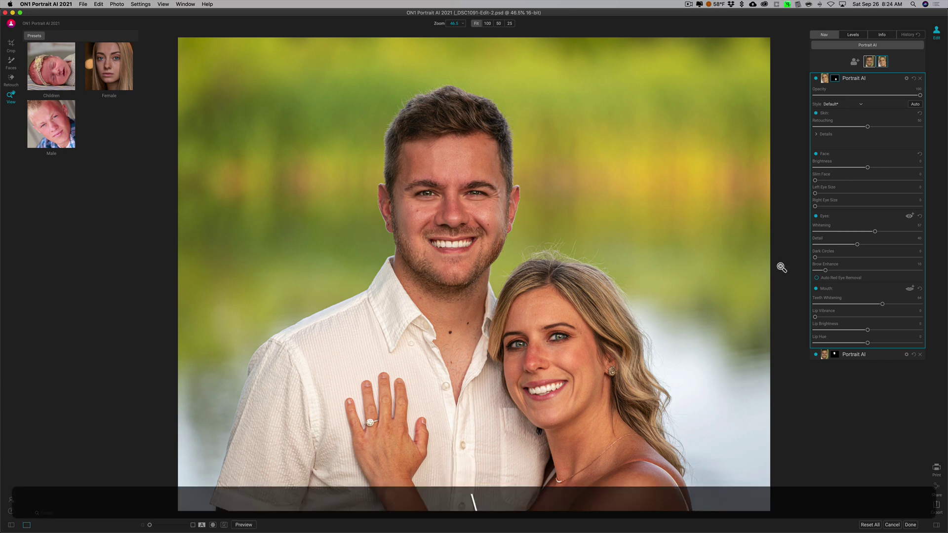
key("backslash")
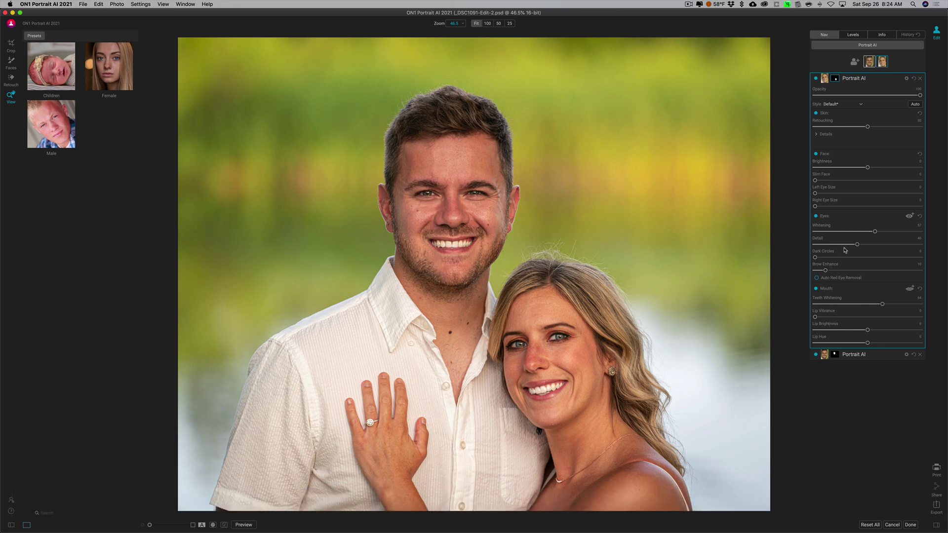
left_click_drag(857, 247, 845, 246)
key("backslash")
key("backslash")
Step: Raise the woman's face brightness to about 17, compare with the original, and save the retouched copy back to Lightroom Classic
left_click_drag(867, 169, 877, 169)
left_click(877, 170)
key("backslash")
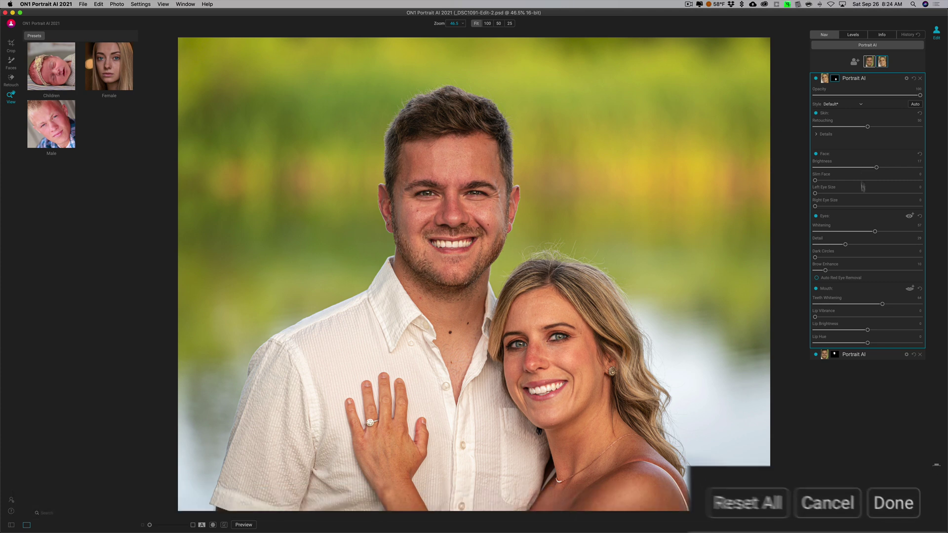
left_click(916, 522)
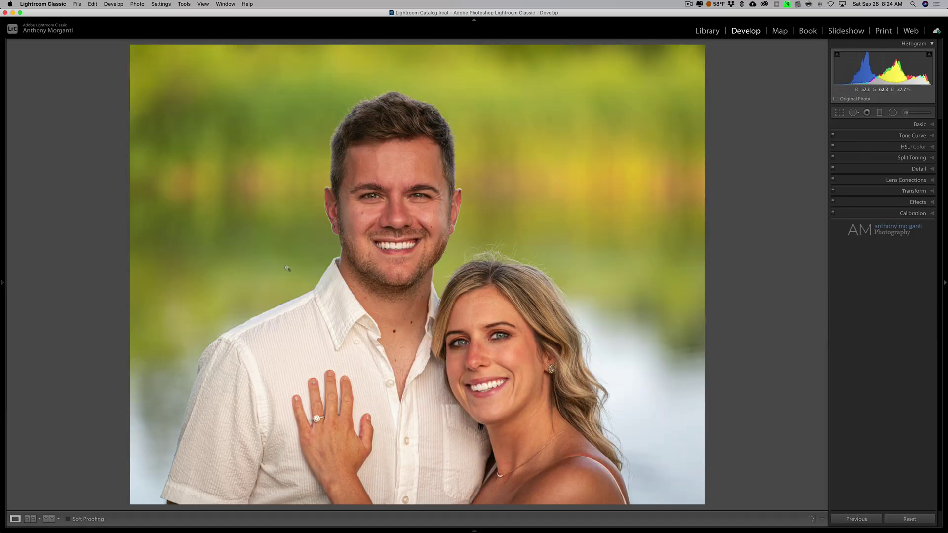
Step: Show the filmstrip and compare the retouched PSD of the couple with the original photo
mouse_move(464, 531)
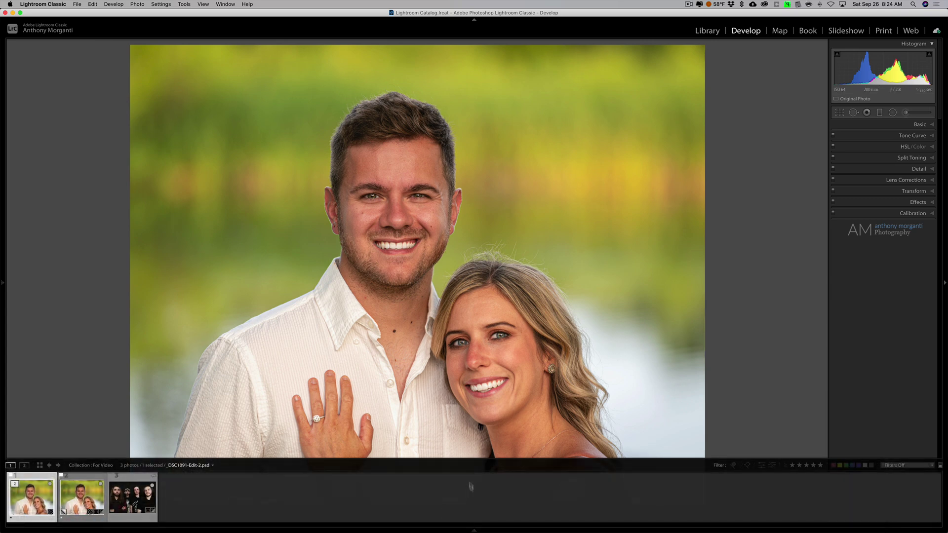
left_click(474, 532)
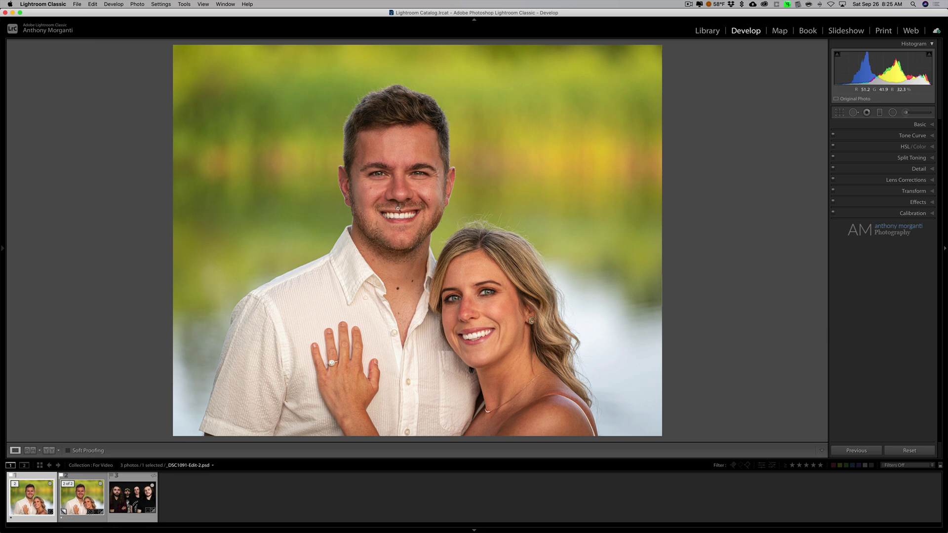
left_click(28, 497)
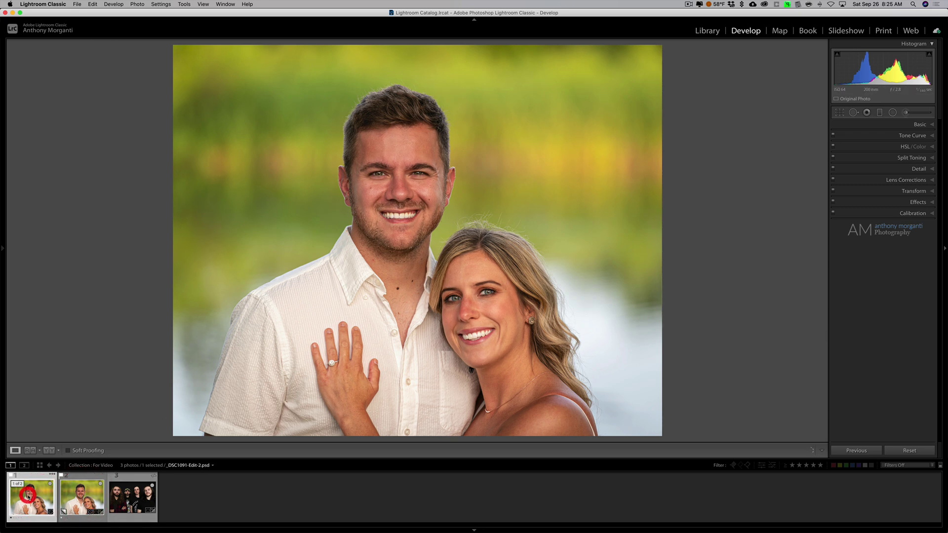
left_click(82, 494)
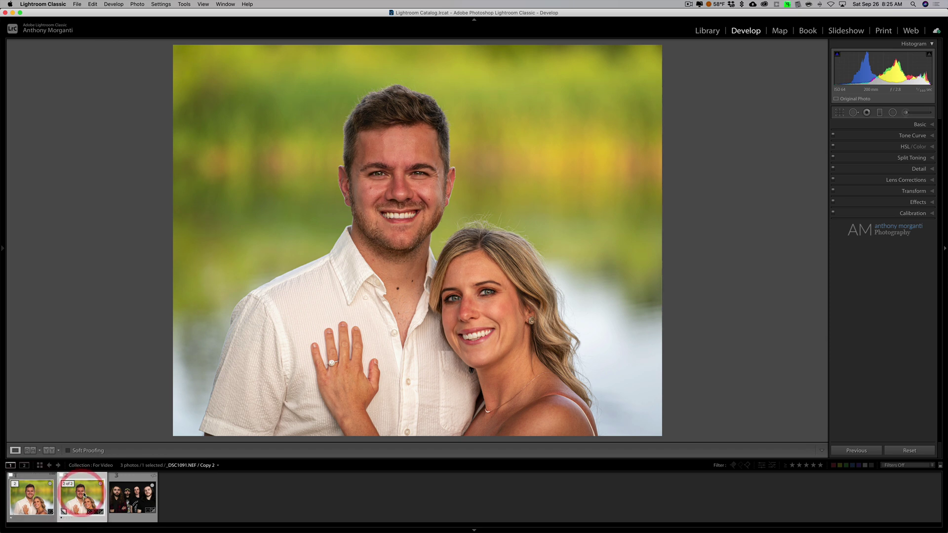
left_click(31, 501)
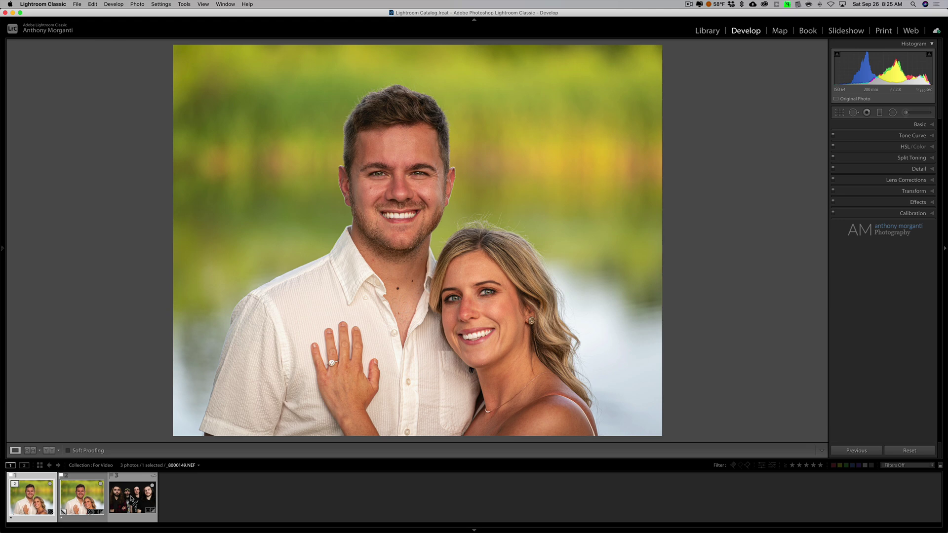
Step: Open the four-man band photo in ON1 Portrait AI 2021 as a 16-bit Adobe RGB (1998) PSD copy with Lightroom adjustments at 300 resolution
left_click(132, 500)
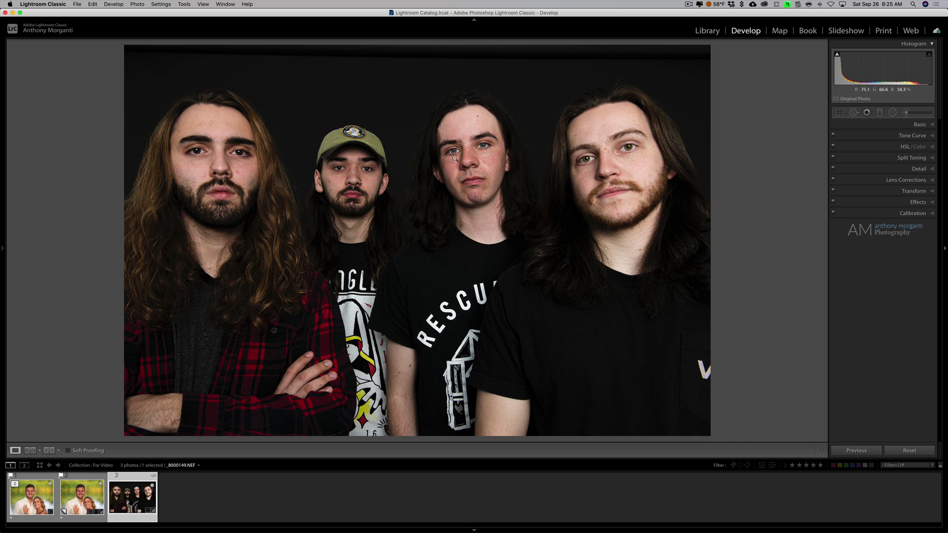
right_click(414, 153)
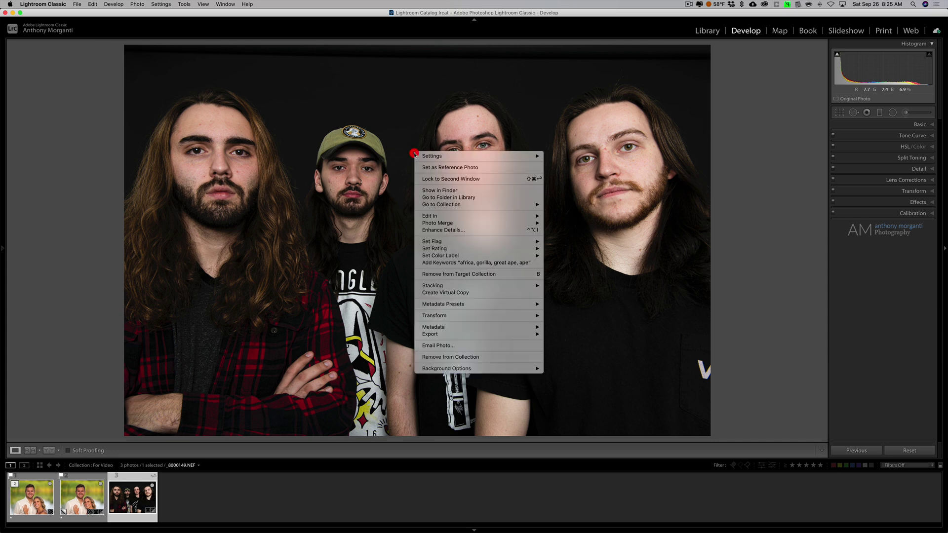
mouse_move(486, 217)
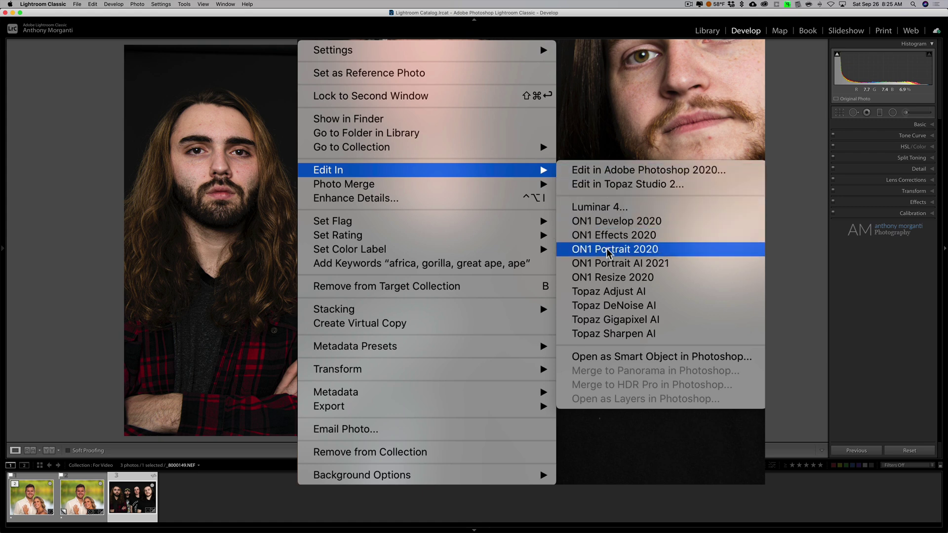
left_click(577, 263)
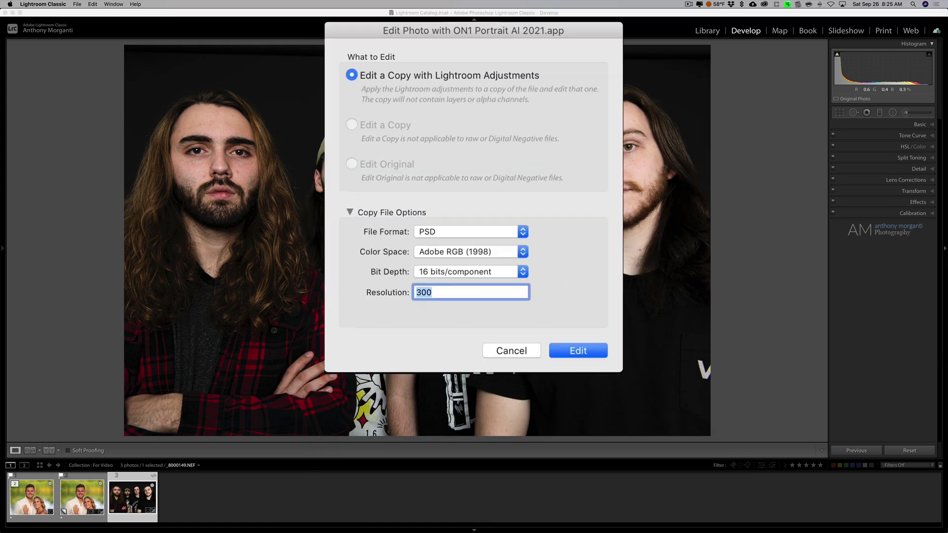
left_click(582, 351)
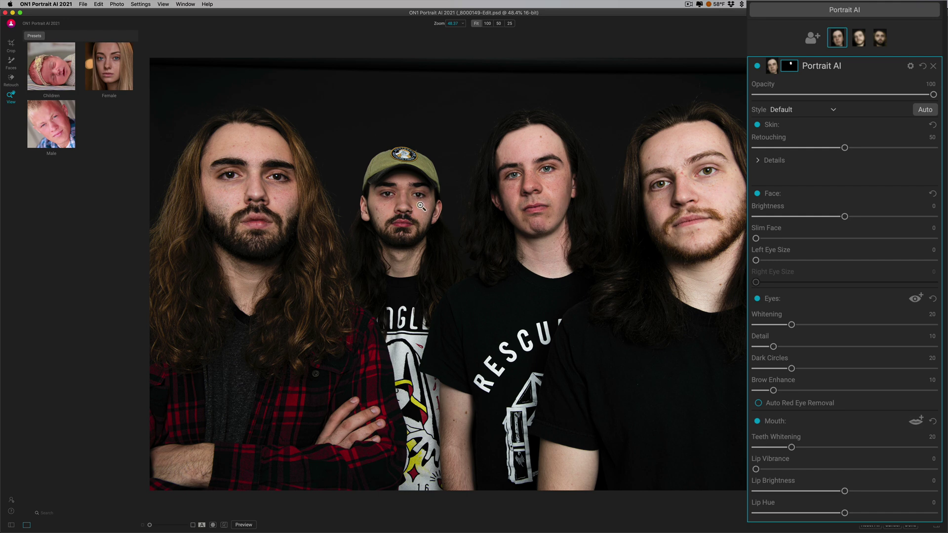
Step: Add the undetected face of the man in the green cap, fitting the face box around his head
left_click(814, 39)
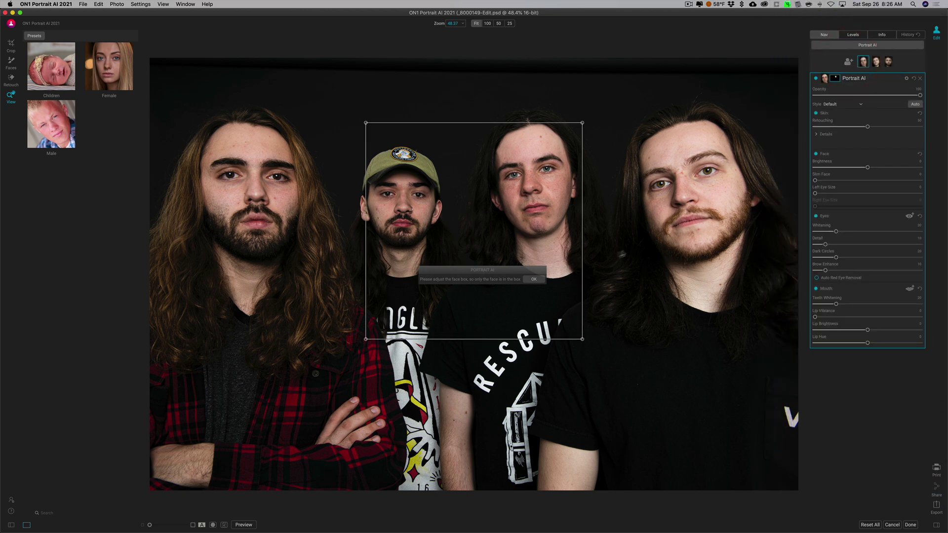
left_click_drag(452, 275, 487, 273)
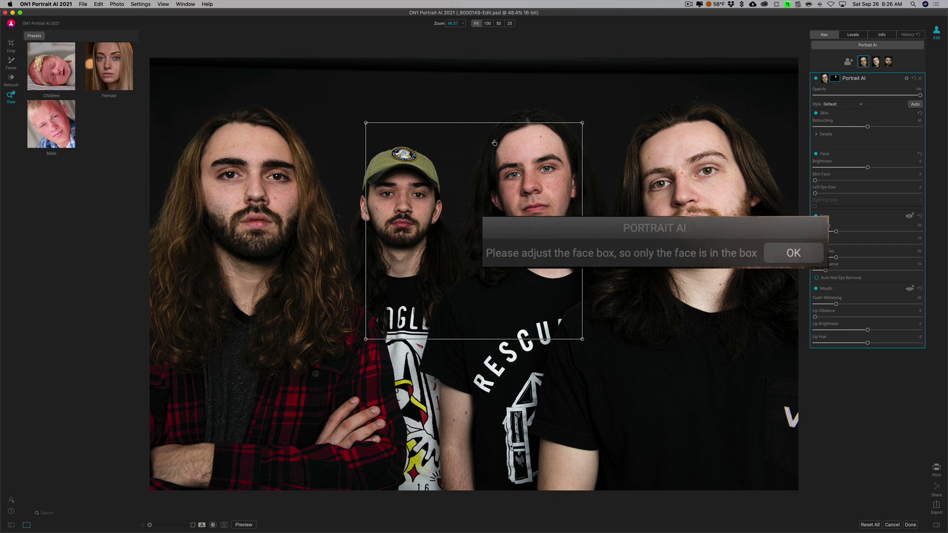
left_click_drag(582, 123, 461, 244)
left_click_drag(415, 288, 404, 206)
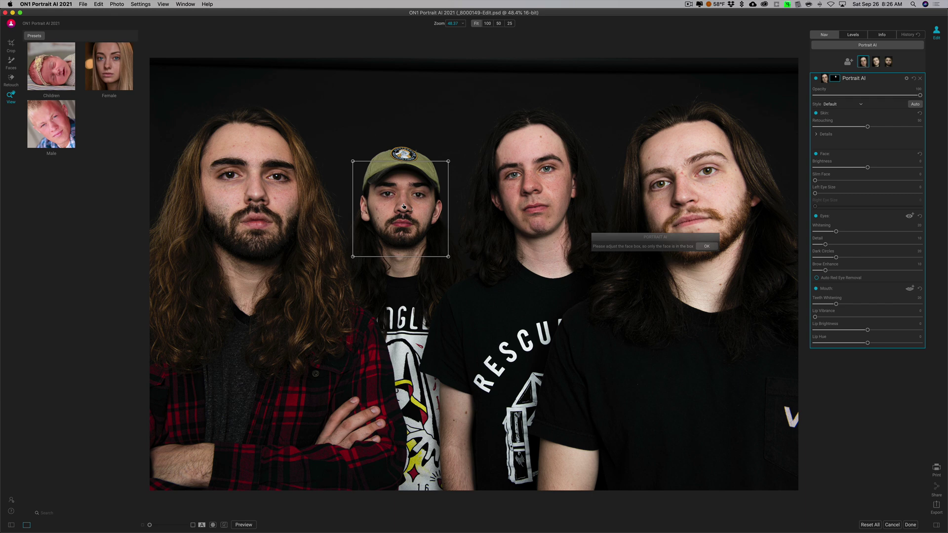
left_click(709, 247)
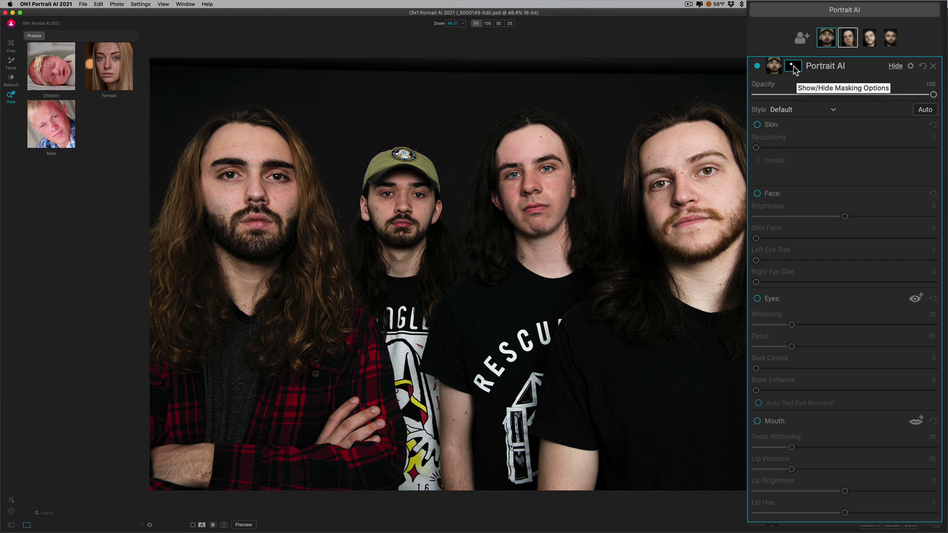
Step: Reset the capped man's face mask and invert it to solid black
left_click(792, 67)
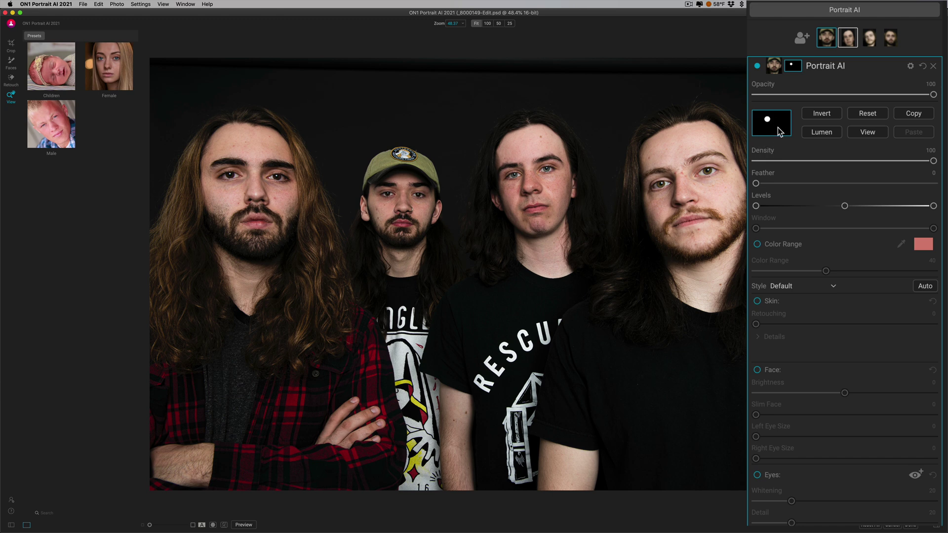
left_click(869, 116)
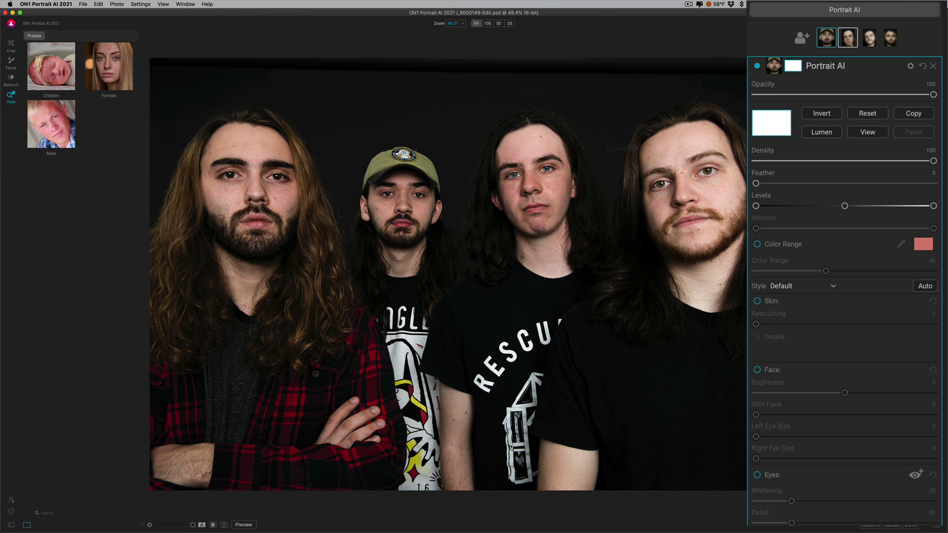
left_click(821, 114)
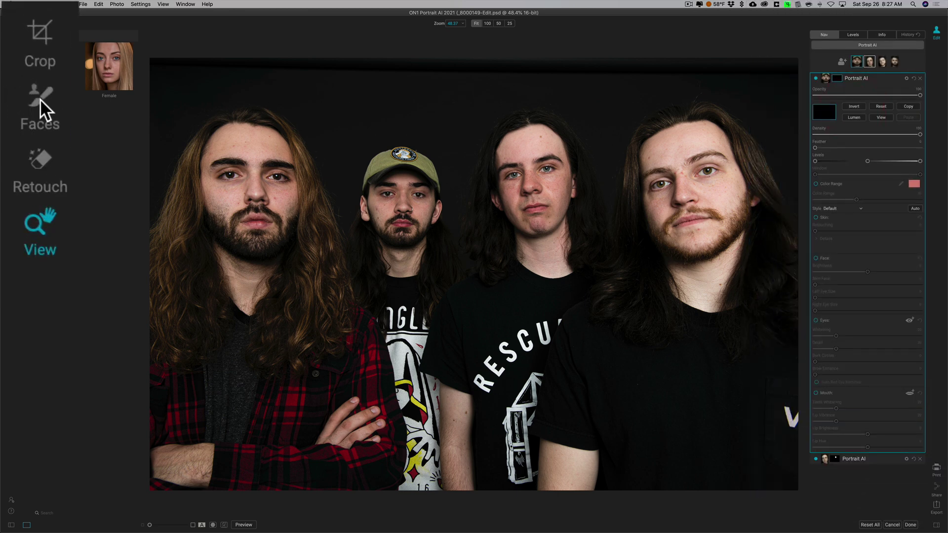
Step: Paint the capped man's skin into his face mask with a resized brush in Paint In mode at 100 opacity
left_click(40, 98)
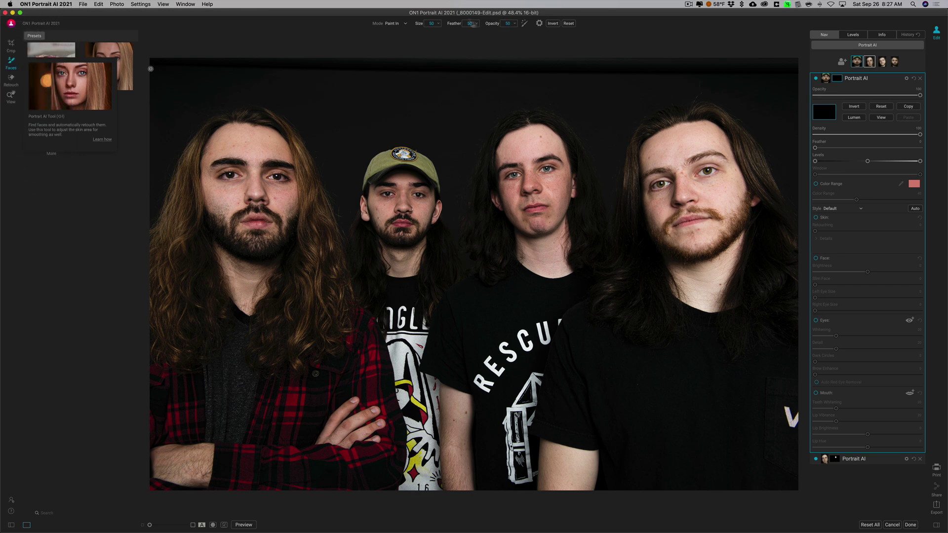
left_click_drag(523, 25, 548, 26)
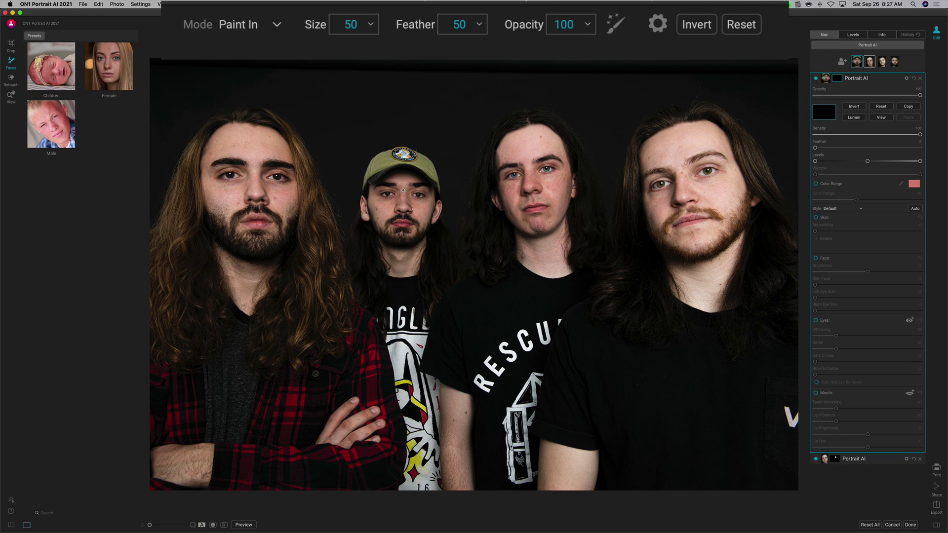
key("bracketright")
key("bracketright")
key("bracketright")
key("bracketright")
key("bracketright")
key("bracketright")
key("bracketright")
key("bracketright")
key("bracketright")
key("bracketright")
key("bracketright")
left_click_drag(429, 24, 388, 24)
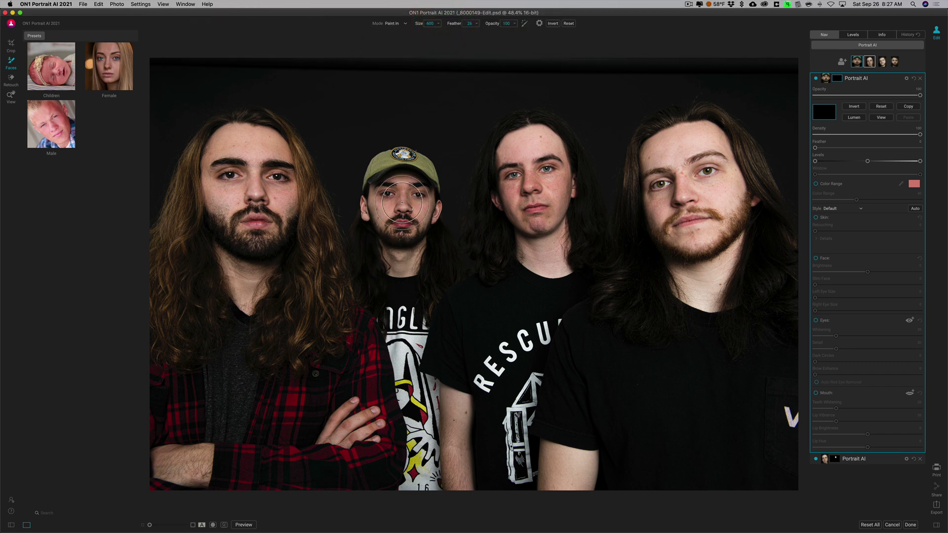
key("bracketleft")
key("bracketleft")
key("bracketleft")
left_click(384, 205)
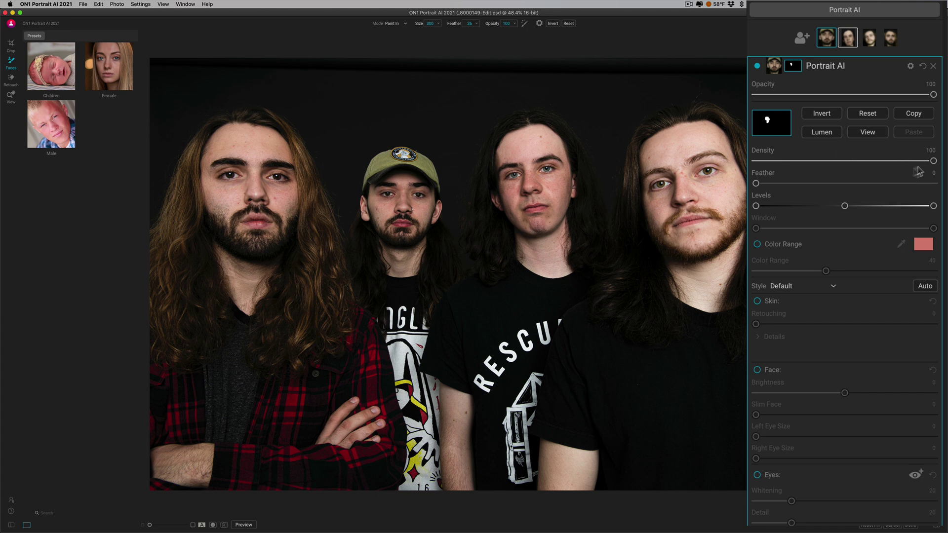
left_click(11, 97)
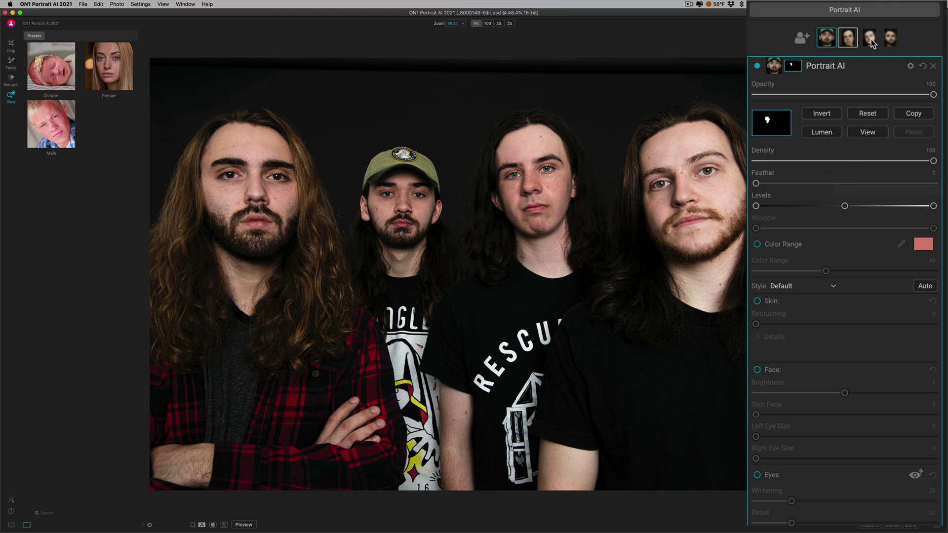
Step: View the settings for the man beside the capped man, return to the capped man's face and hide its masking options
left_click(849, 38)
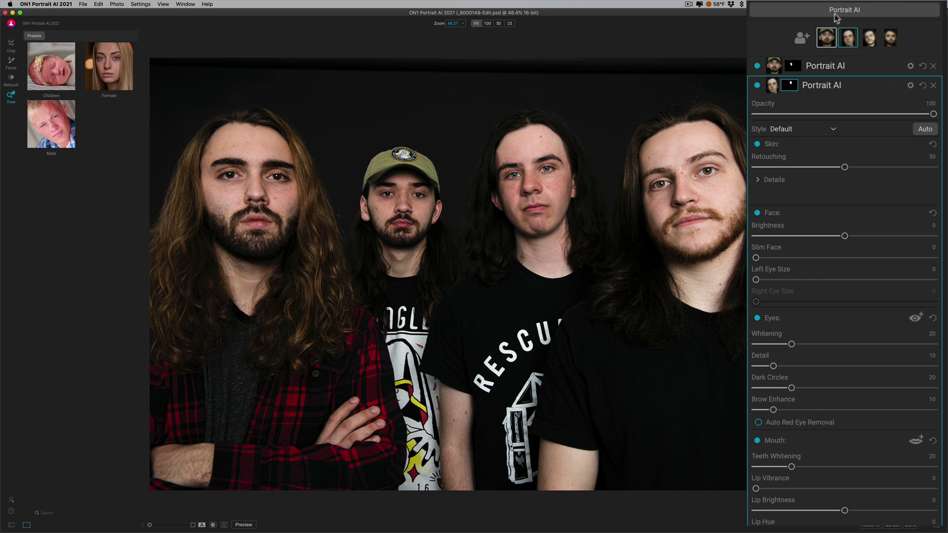
left_click(825, 40)
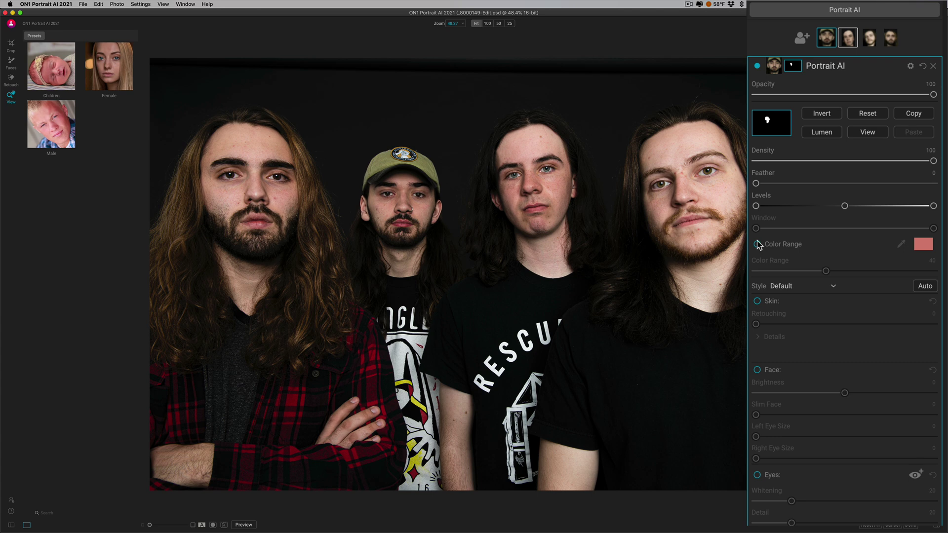
left_click(779, 121)
left_click(791, 67)
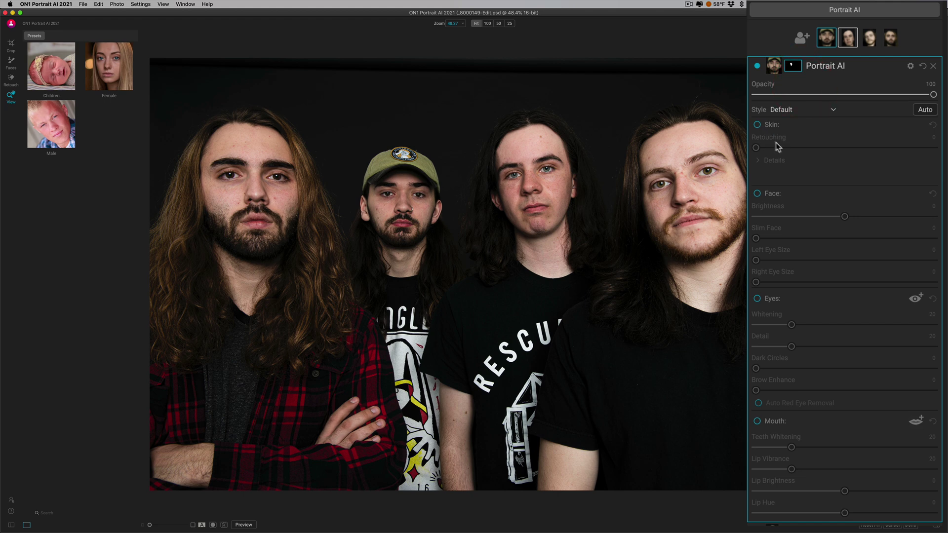
Step: For the capped man, enable skin and face adjustments with retouching 51, blemishes 46, detail 51, smoothing 40 and face brightness 27
left_click(760, 126)
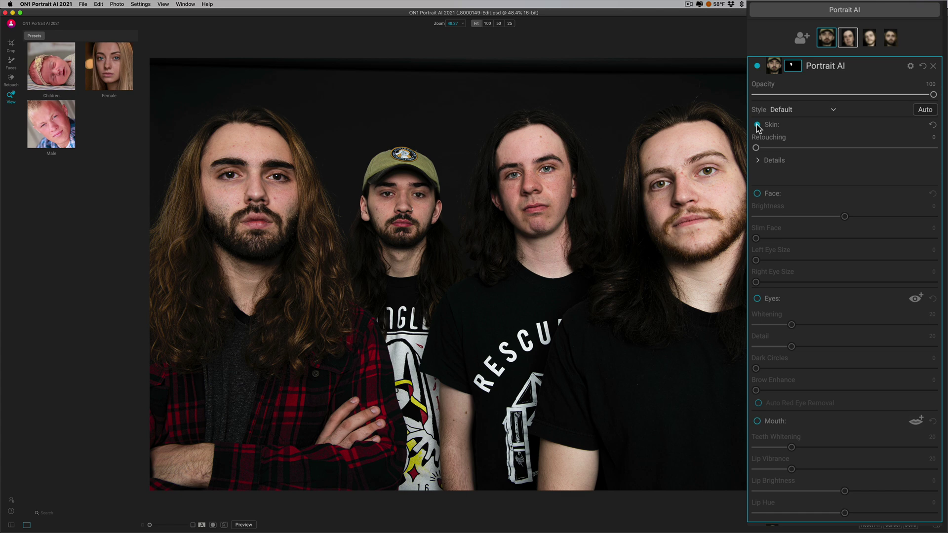
left_click_drag(756, 148, 846, 147)
left_click(758, 160)
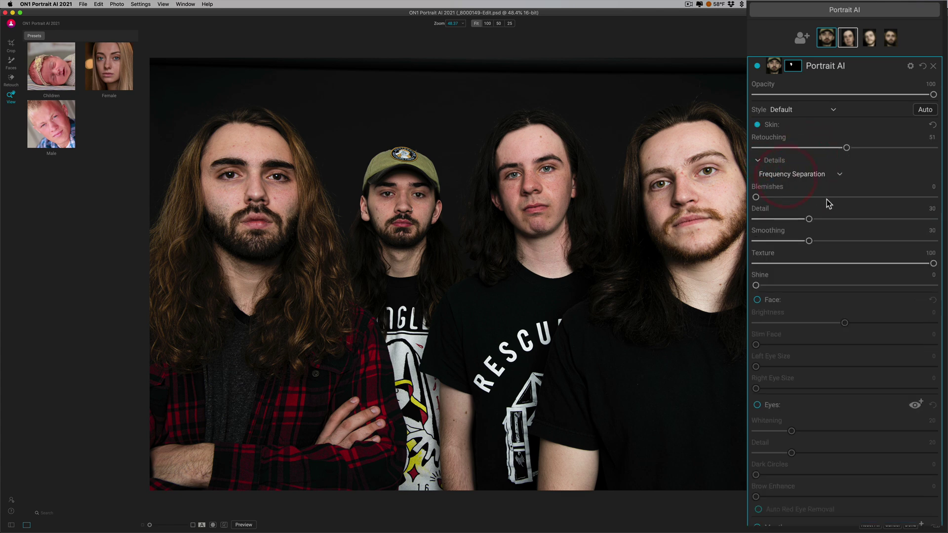
left_click_drag(759, 200, 827, 244)
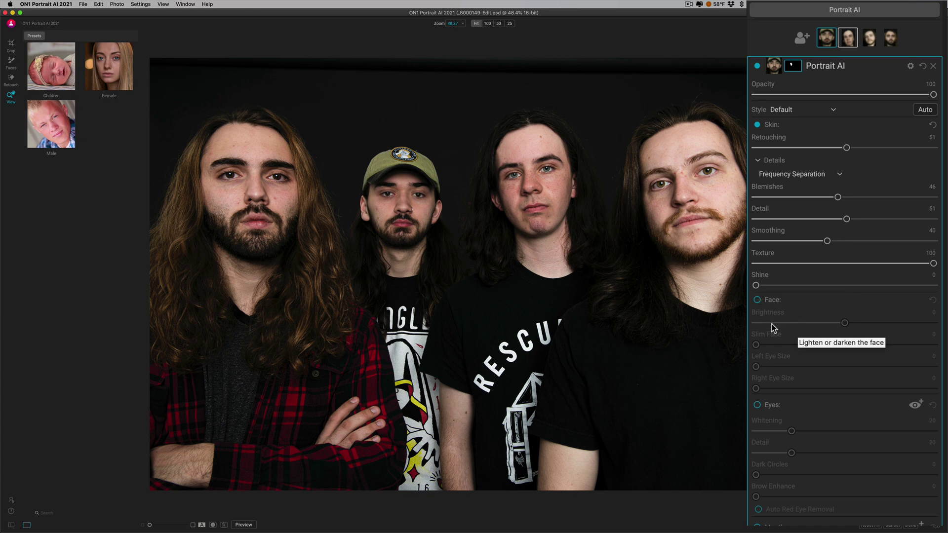
left_click(759, 300)
left_click_drag(845, 323, 869, 327)
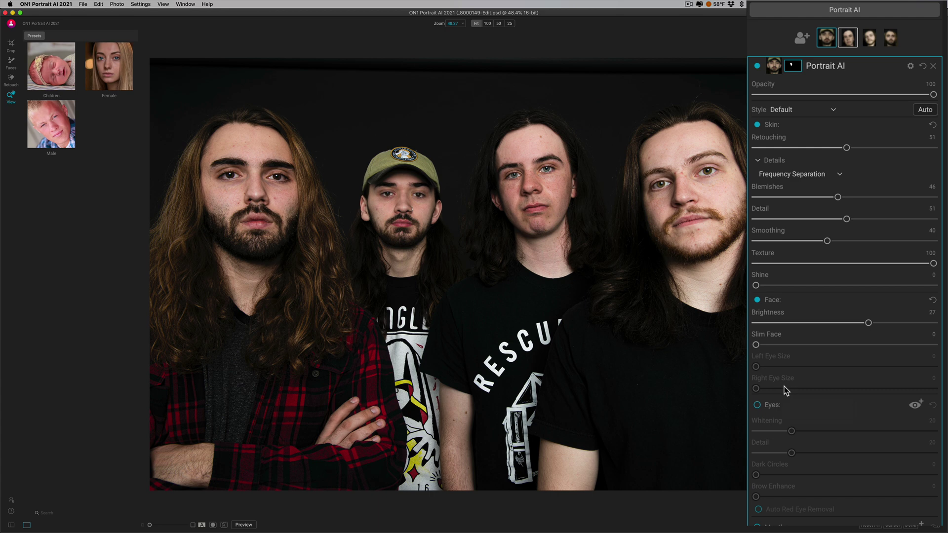
Step: Enable the capped man's eye adjustments, mark the center of both eyes and fit the eye outlines to his eyelids
left_click(757, 405)
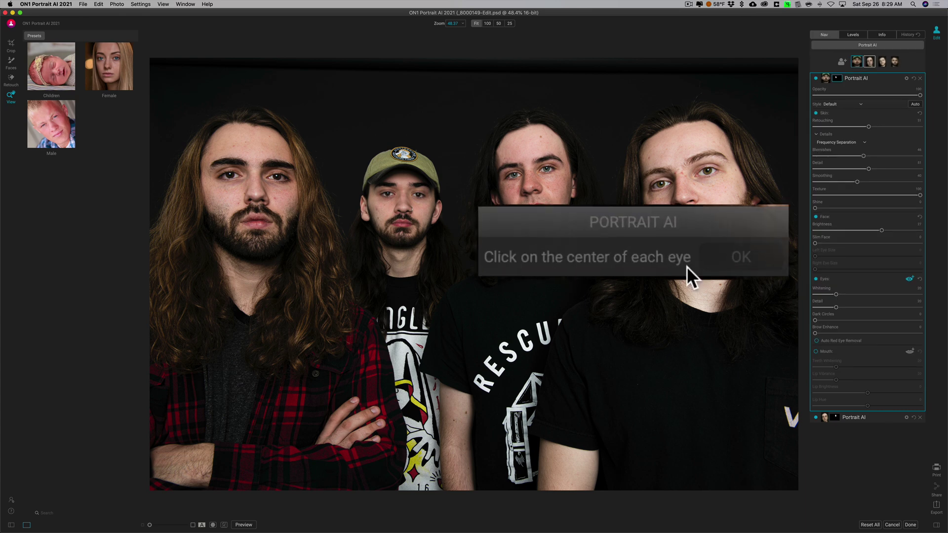
left_click(388, 194)
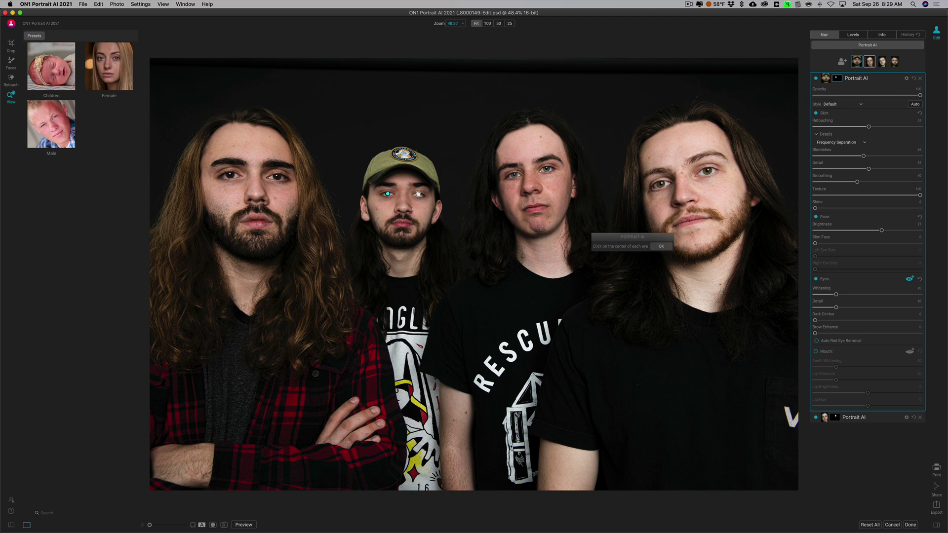
left_click(418, 194)
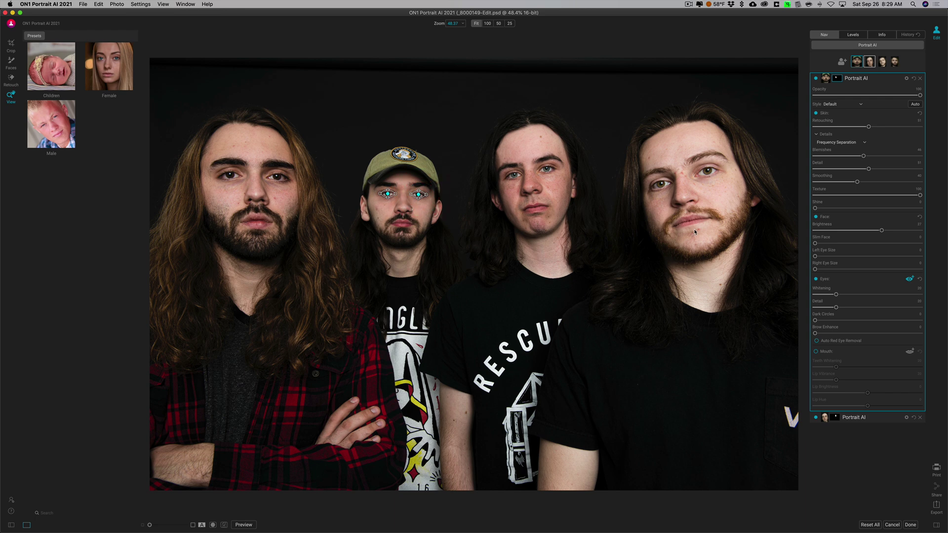
mouse_move(419, 194)
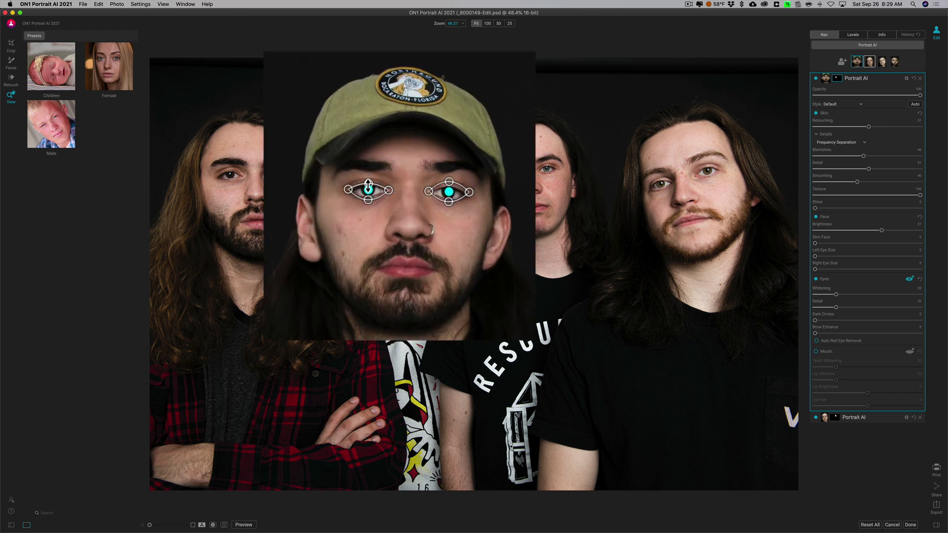
left_click(368, 195)
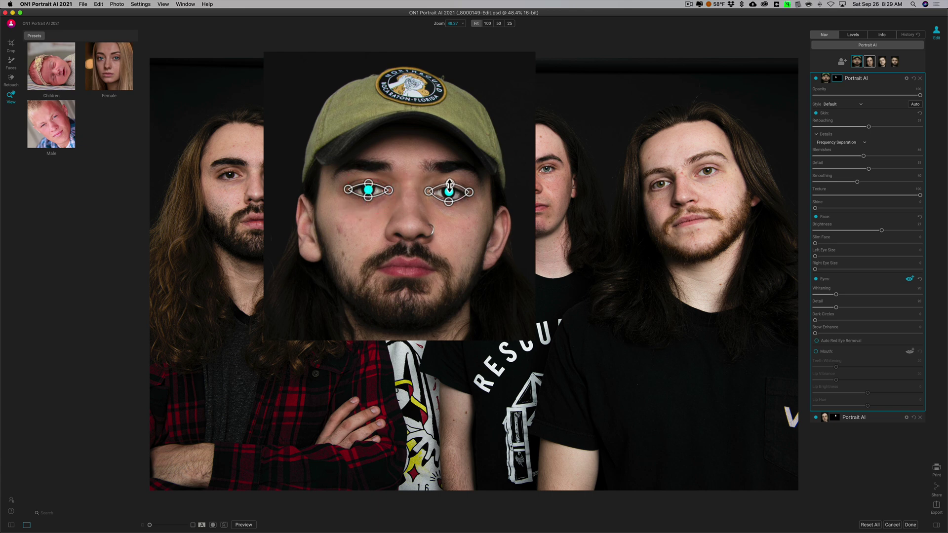
left_click(448, 197)
left_click(449, 198)
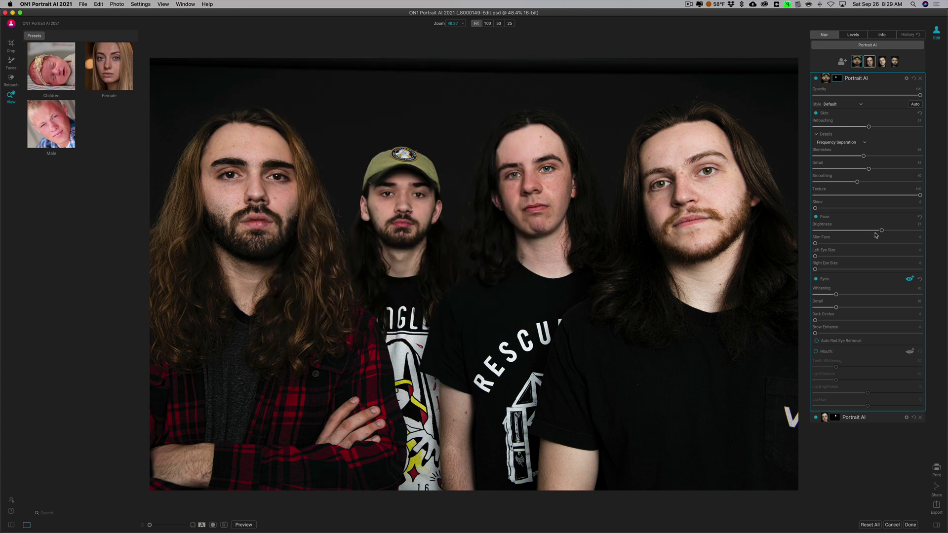
Step: Try out larger eye sizes on the capped man and return them to 0
left_click_drag(815, 256, 907, 259)
left_click_drag(920, 315, 876, 314)
double_click(904, 314)
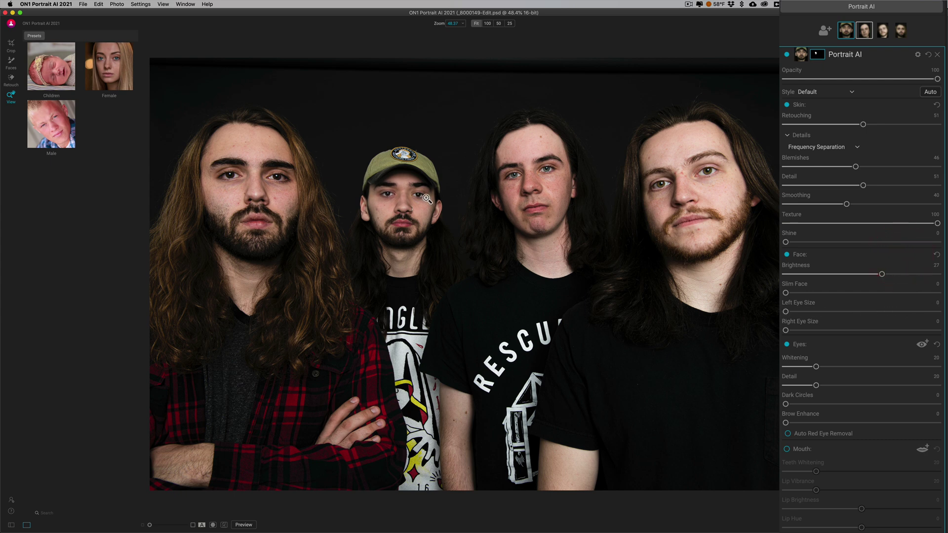
mouse_move(786, 330)
left_mouse_down()
mouse_move(907, 330)
mouse_move(773, 333)
left_mouse_up()
Step: Set the capped man's eye whitening to about 38, eye detail to about 33 and dark circles to about 21, with mouth adjustments off
left_click_drag(817, 367, 836, 386)
left_click_drag(785, 406, 817, 404)
left_click(786, 450)
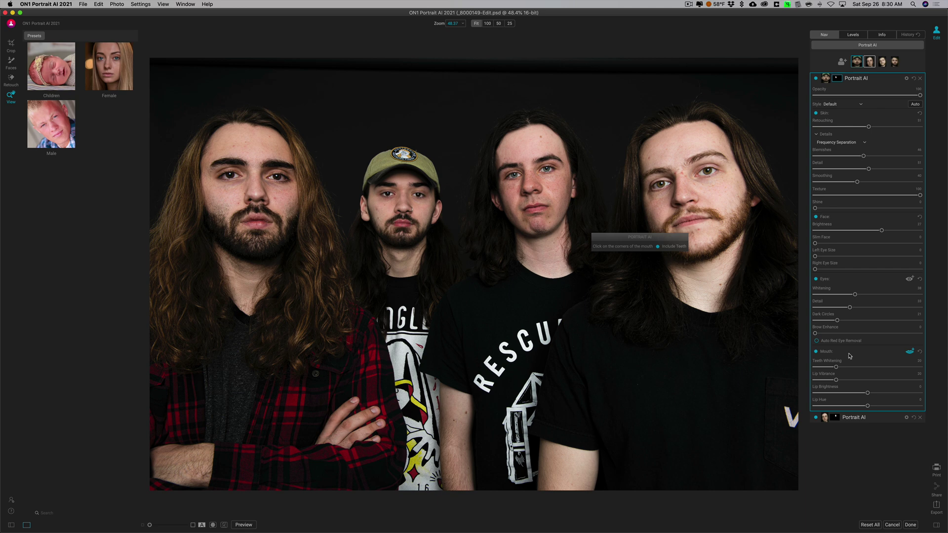
left_click(815, 351)
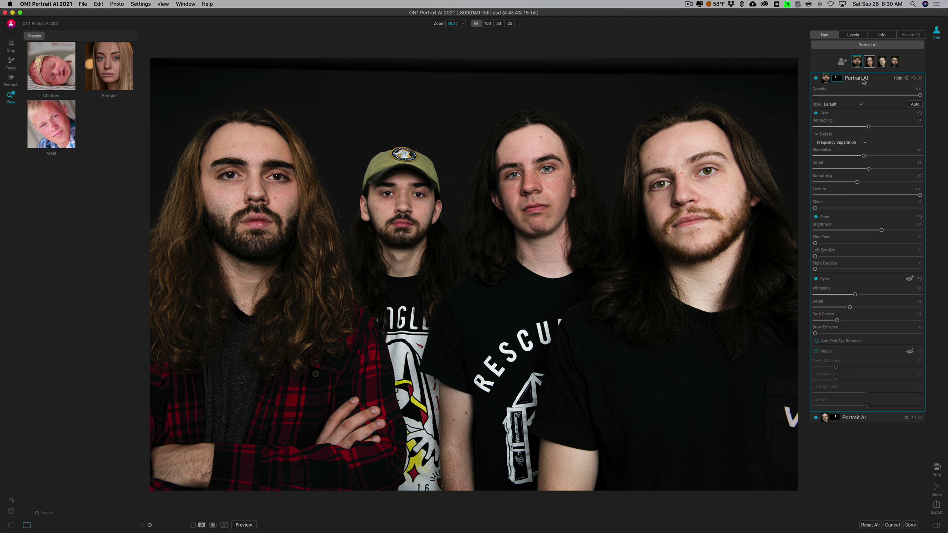
Step: For the man in the Rescue shirt, set skin blemishes to 61, smoothing to 61 and face brightness to about 15
left_click(870, 62)
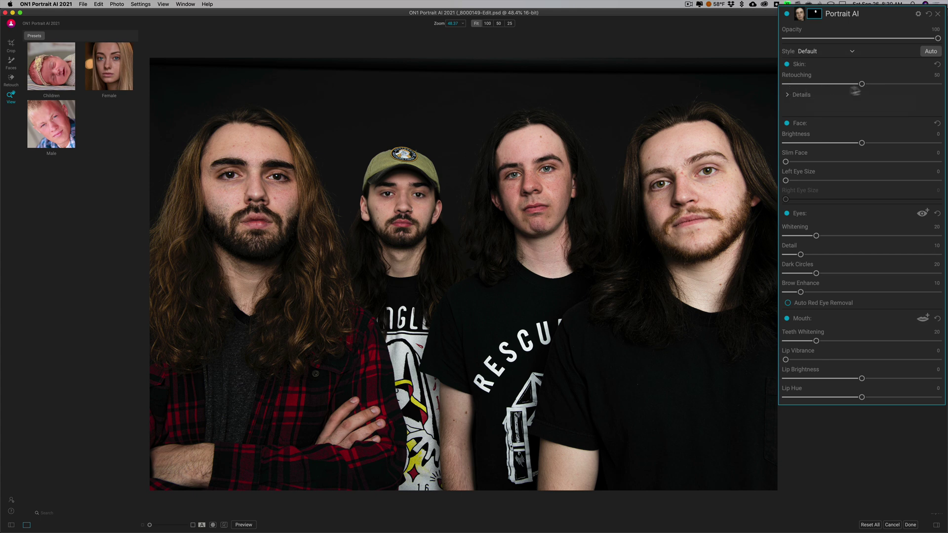
left_click(789, 95)
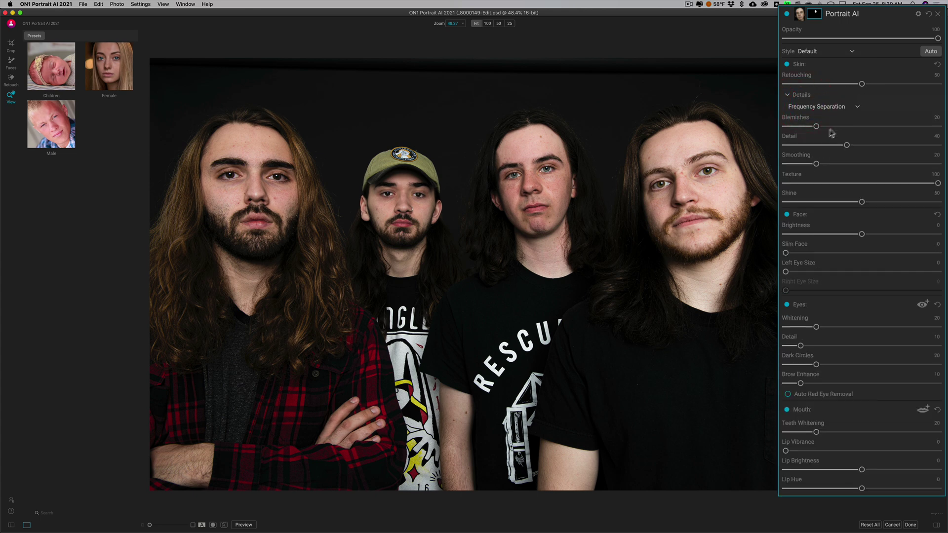
left_click_drag(816, 126, 880, 127)
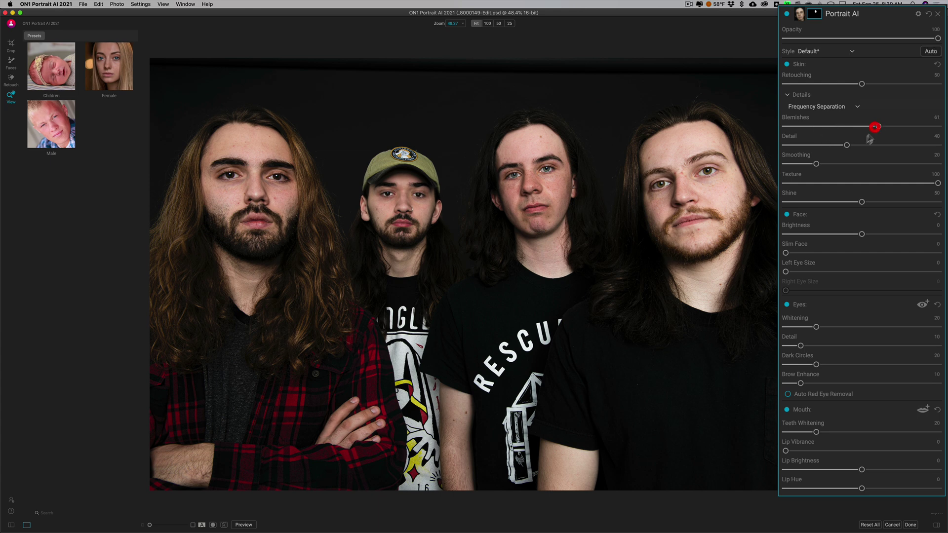
left_click_drag(817, 164, 878, 164)
left_click_drag(861, 236, 874, 236)
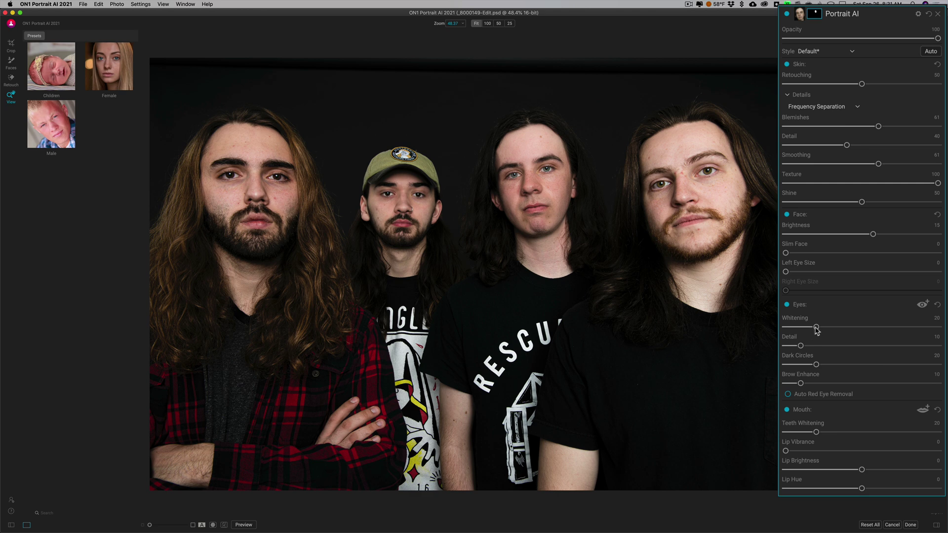
Step: Set the Rescue-shirt man's eye whitening to 36, eye detail to 35 and dark circles to 54, and raise his lip vibrance
left_click_drag(816, 327, 867, 365)
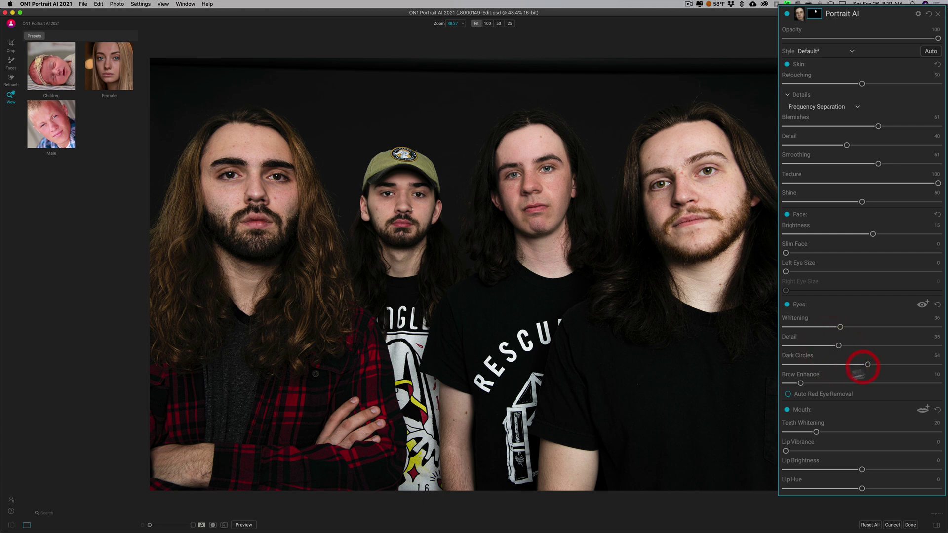
left_click(802, 387)
left_click_drag(786, 451, 826, 451)
Step: For the man on the far right, use automatic settings, set retouching to 67 and slim face to 19, and strengthen the eye adjustments
left_click(931, 51)
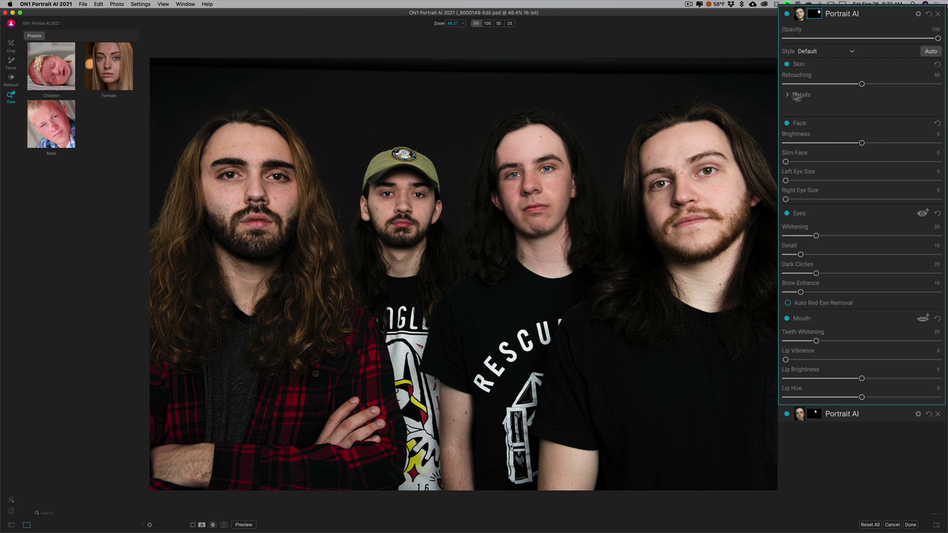
mouse_move(862, 84)
left_mouse_down()
mouse_move(904, 85)
mouse_move(889, 86)
left_mouse_up()
left_click_drag(787, 162, 815, 164)
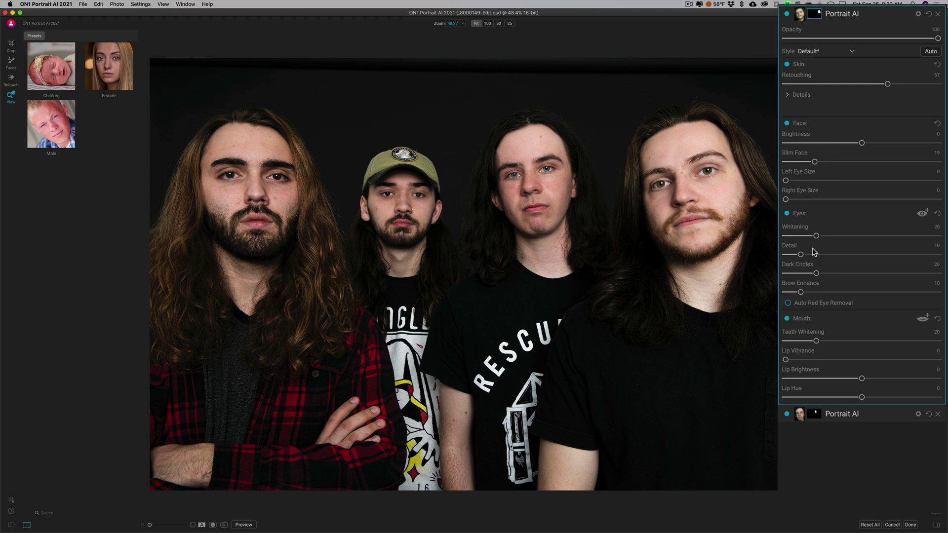
left_click_drag(816, 236, 839, 273)
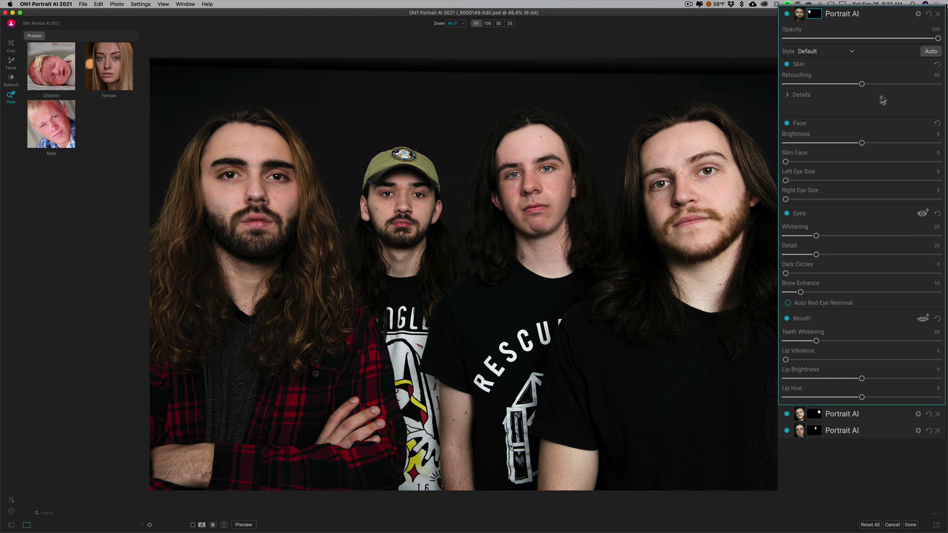
Step: For the man in the plaid shirt, set retouching 69, face brightness 32, slim face 21, eye whitening about 37 and eye detail about 32
left_click_drag(862, 85, 891, 85)
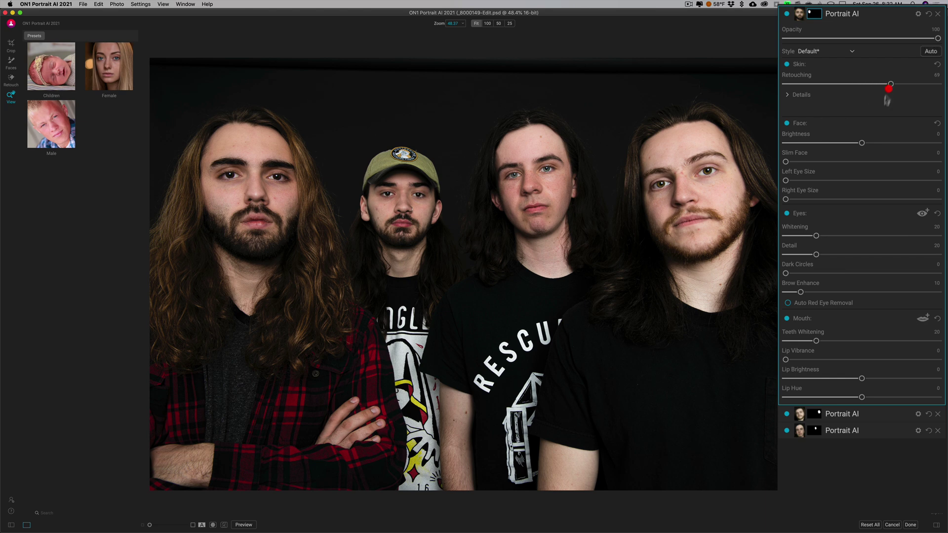
left_click_drag(861, 143, 886, 144)
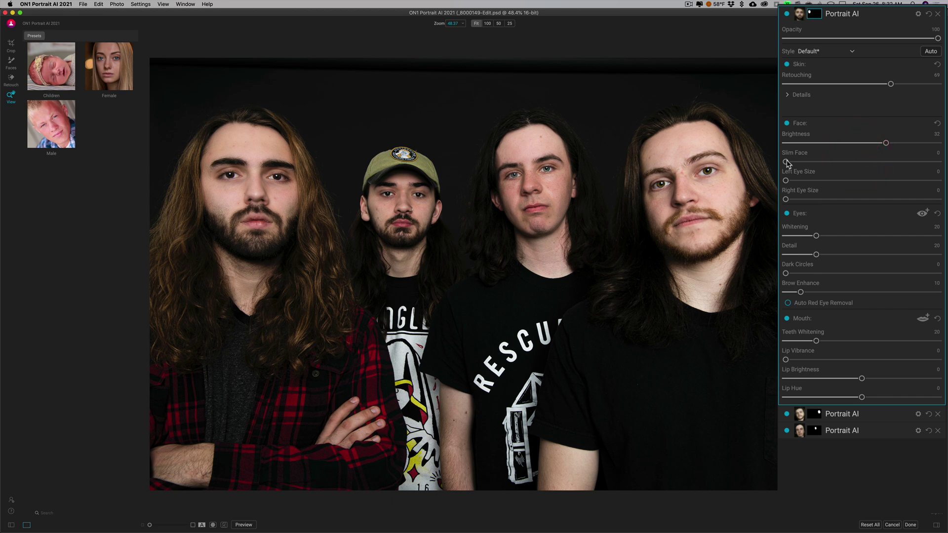
left_click_drag(786, 163, 818, 165)
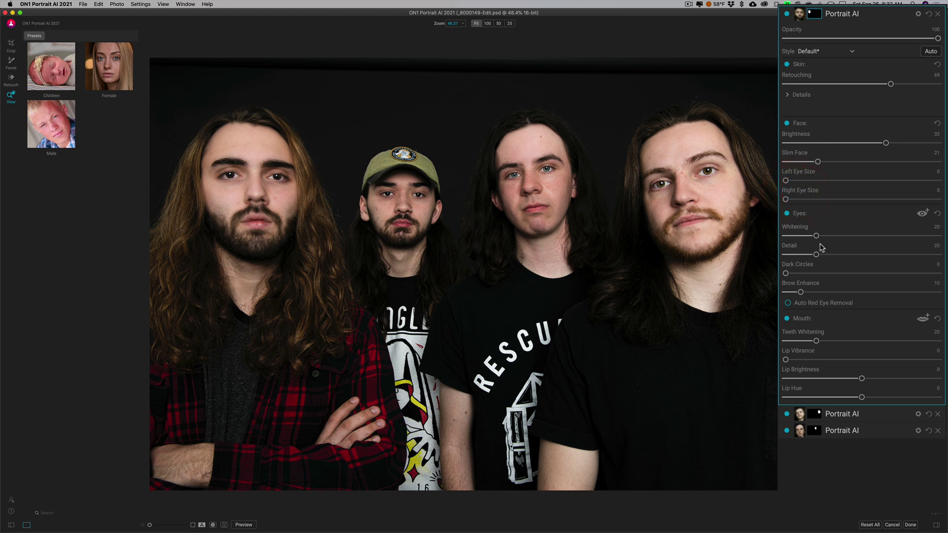
left_click_drag(816, 237, 828, 258)
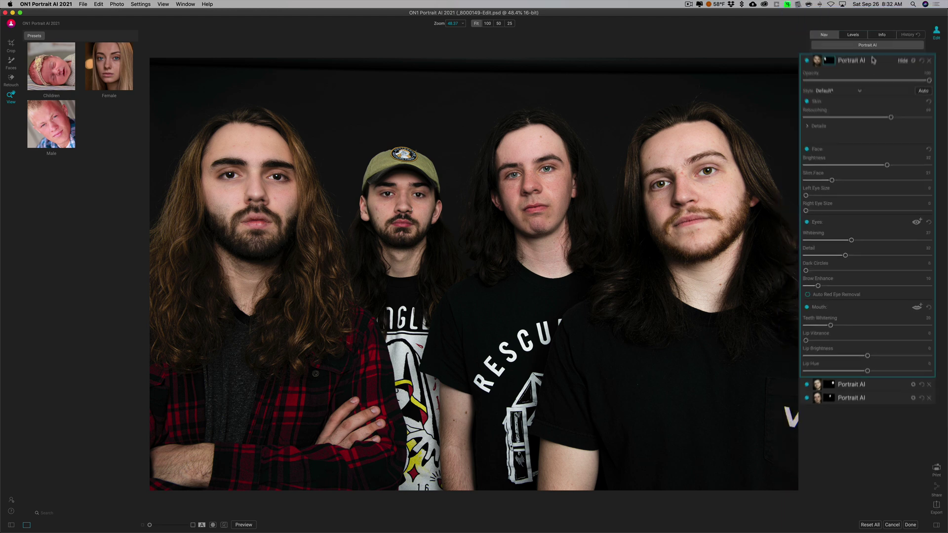
Step: Compare the retouched band photo with the original by toggling the preview off and on
key("backslash")
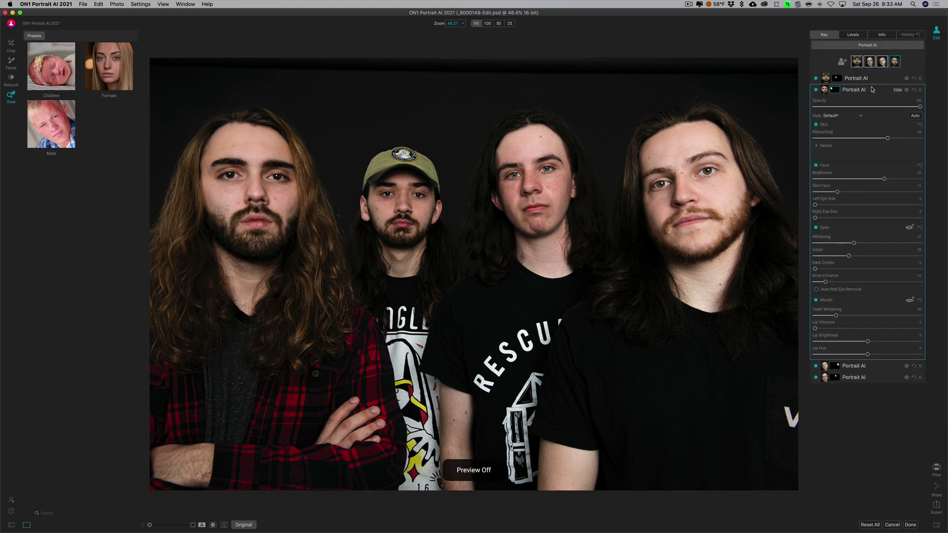
key("backslash")
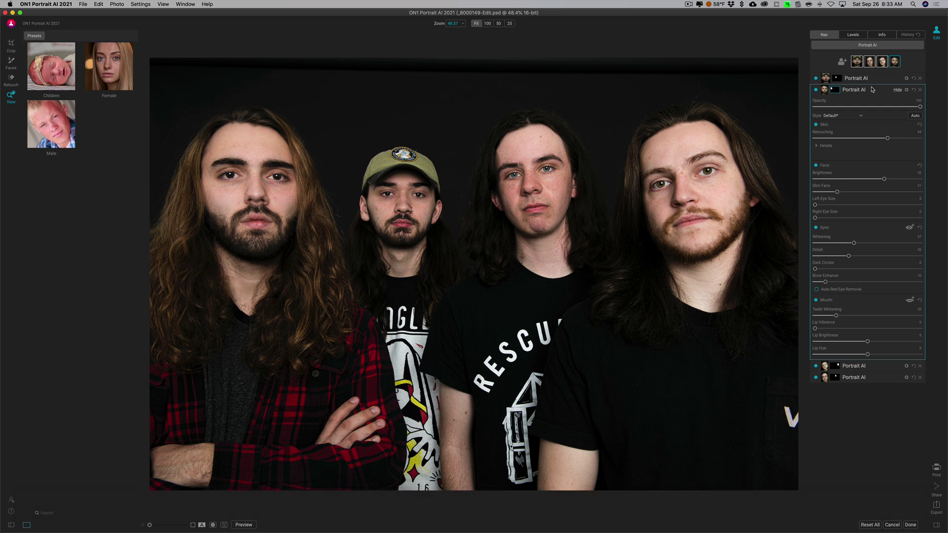
key("backslash")
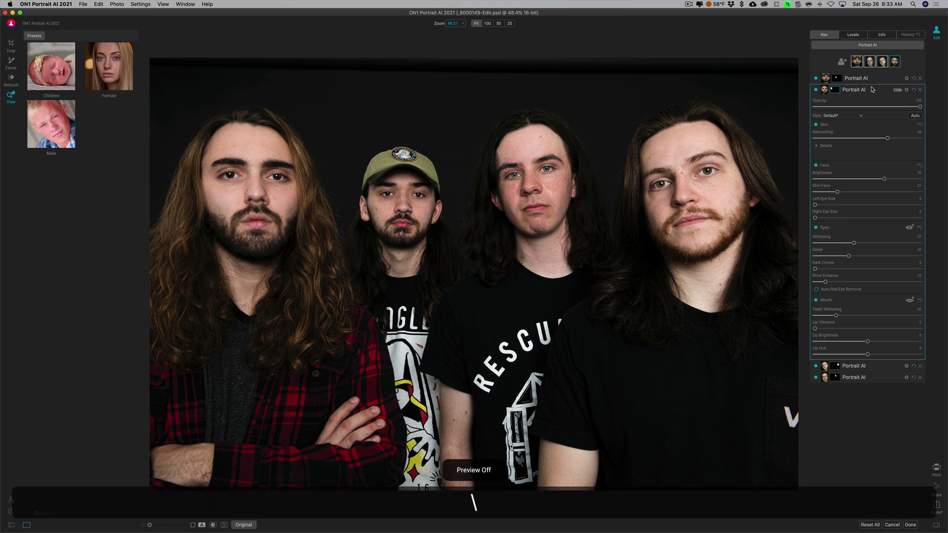
key("backslash")
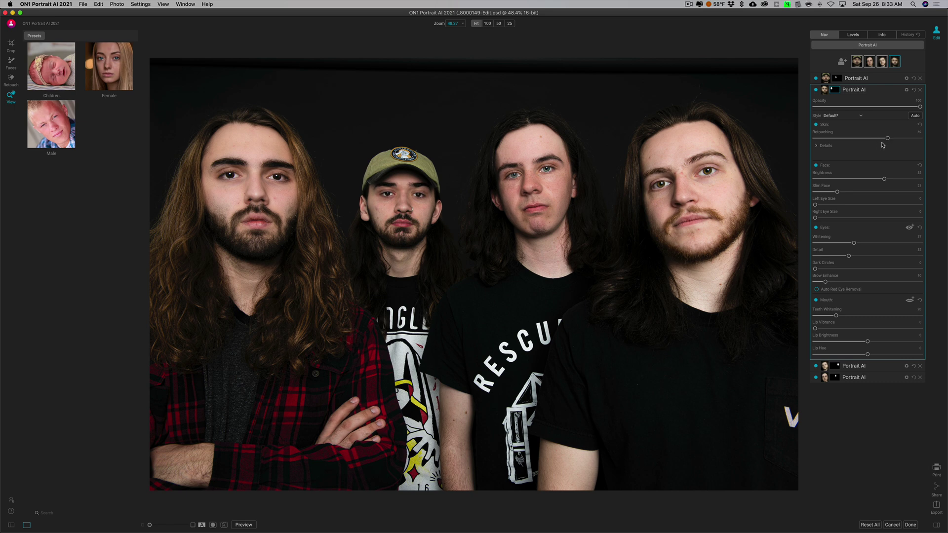
Step: Reduce the plaid-shirt man's skin retouching and save the finished portrait edits back to Lightroom Classic
left_click_drag(883, 140, 871, 138)
key("backslash")
key("backslash")
left_click(910, 525)
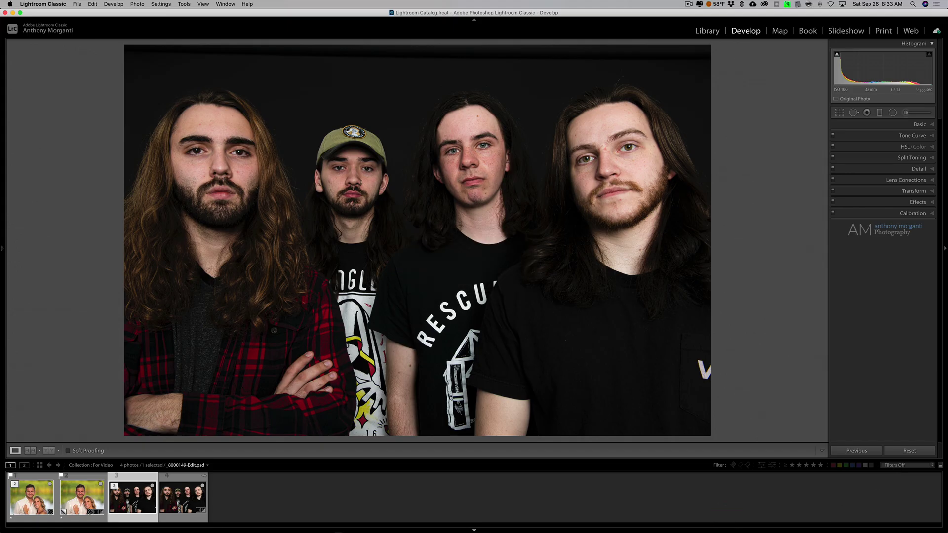
Step: Compare the original _8000149.NEF with the retouched _8000149-Edit.psd in Lightroom Classic
left_click(174, 498)
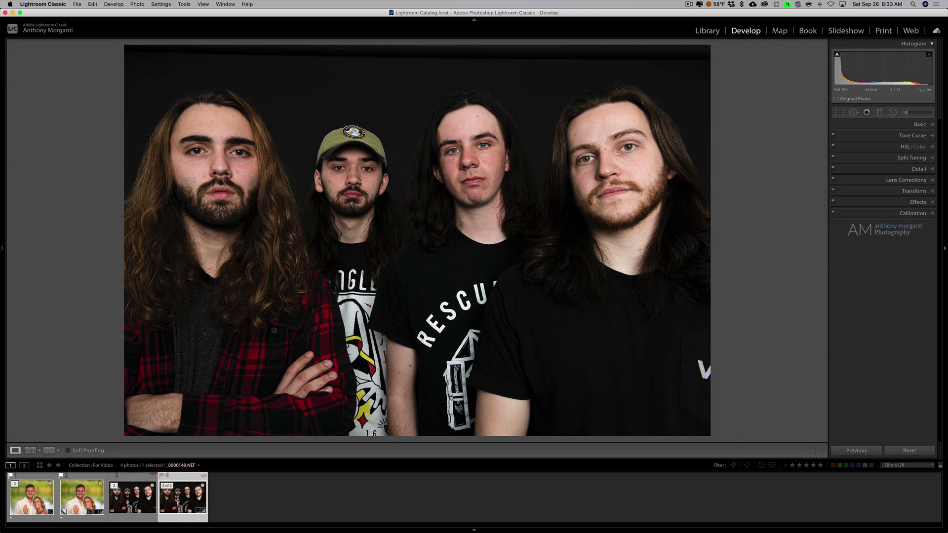
left_click(140, 499)
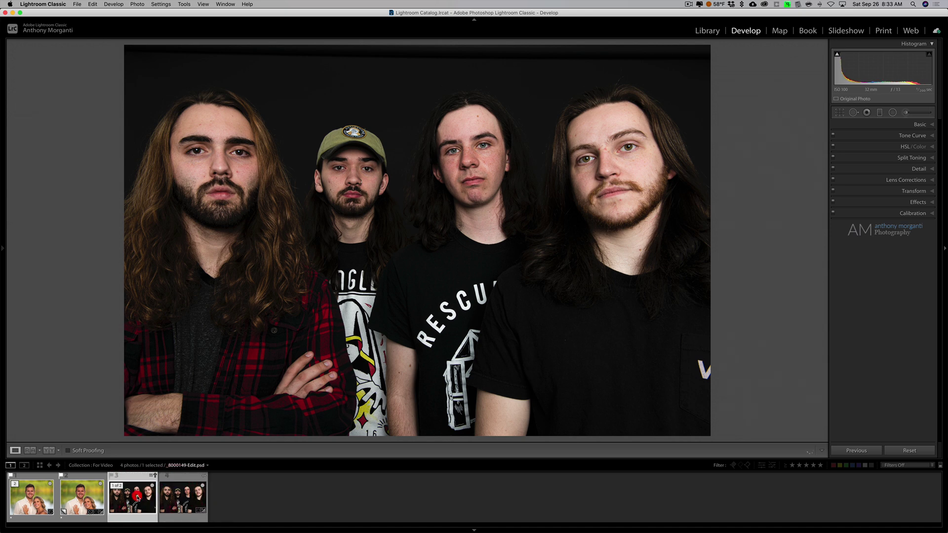
left_click(177, 500)
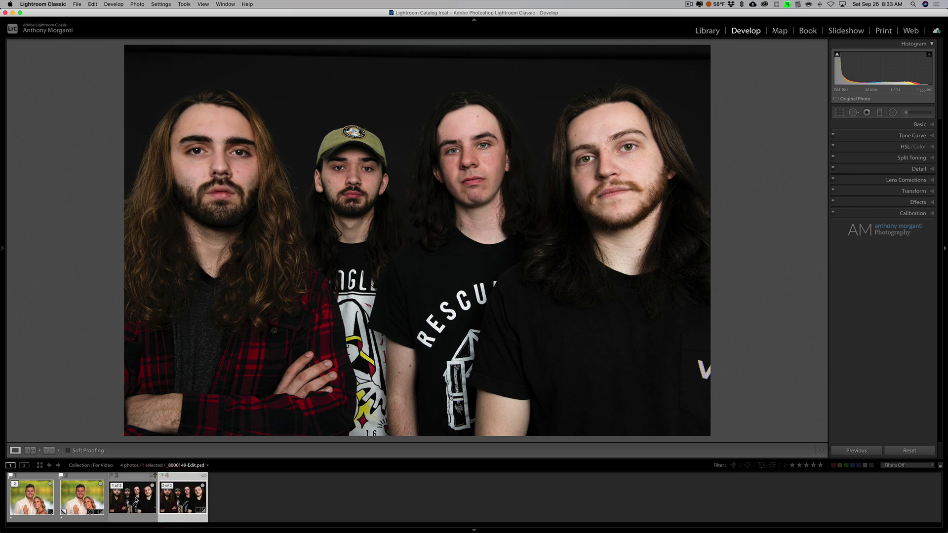
left_click(138, 500)
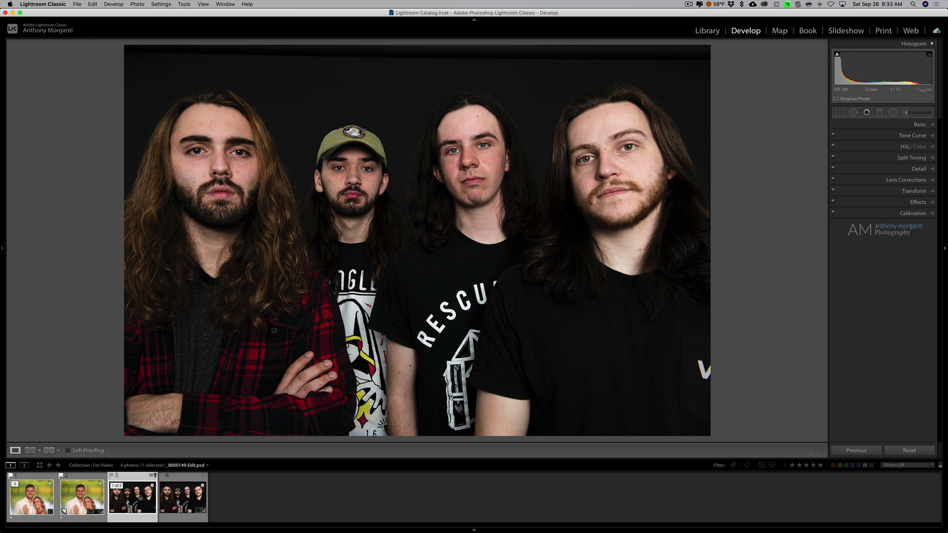